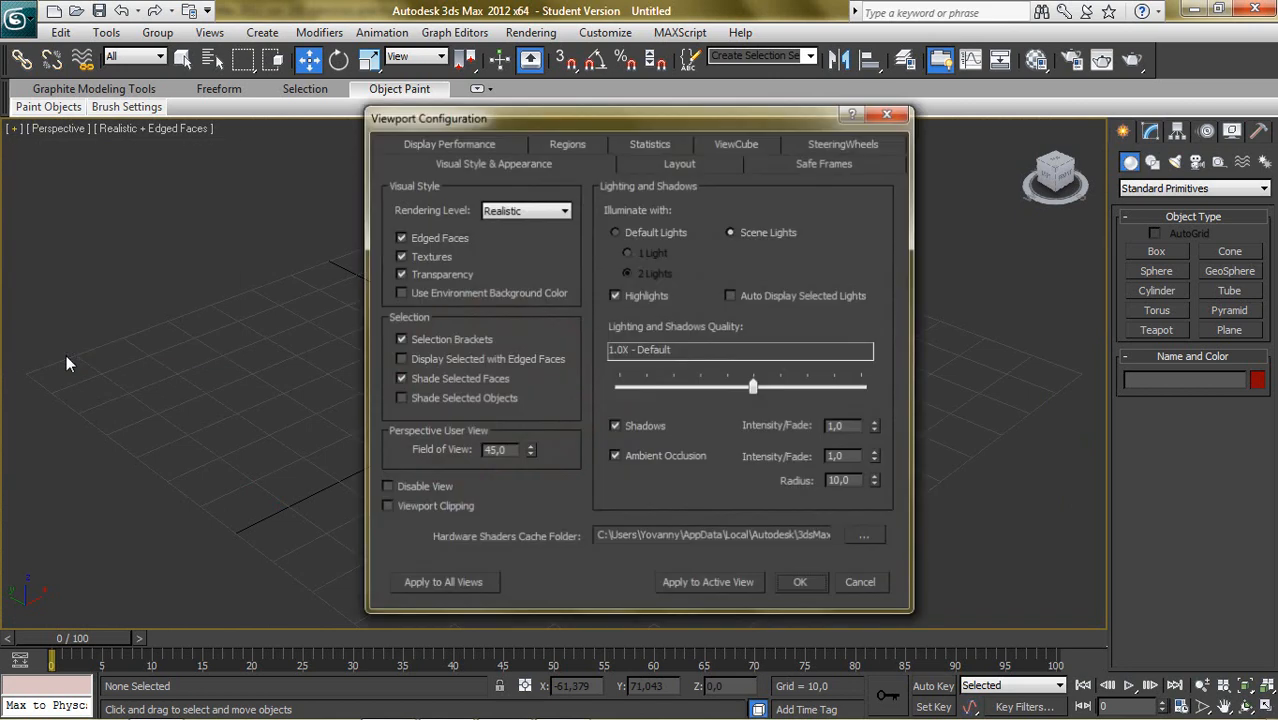
# - Examine the rendering levels offered in the viewport configuration, then close it without changing the visual style
pyautogui.moveTo(539, 113); pyautogui.dragTo(264, 172)
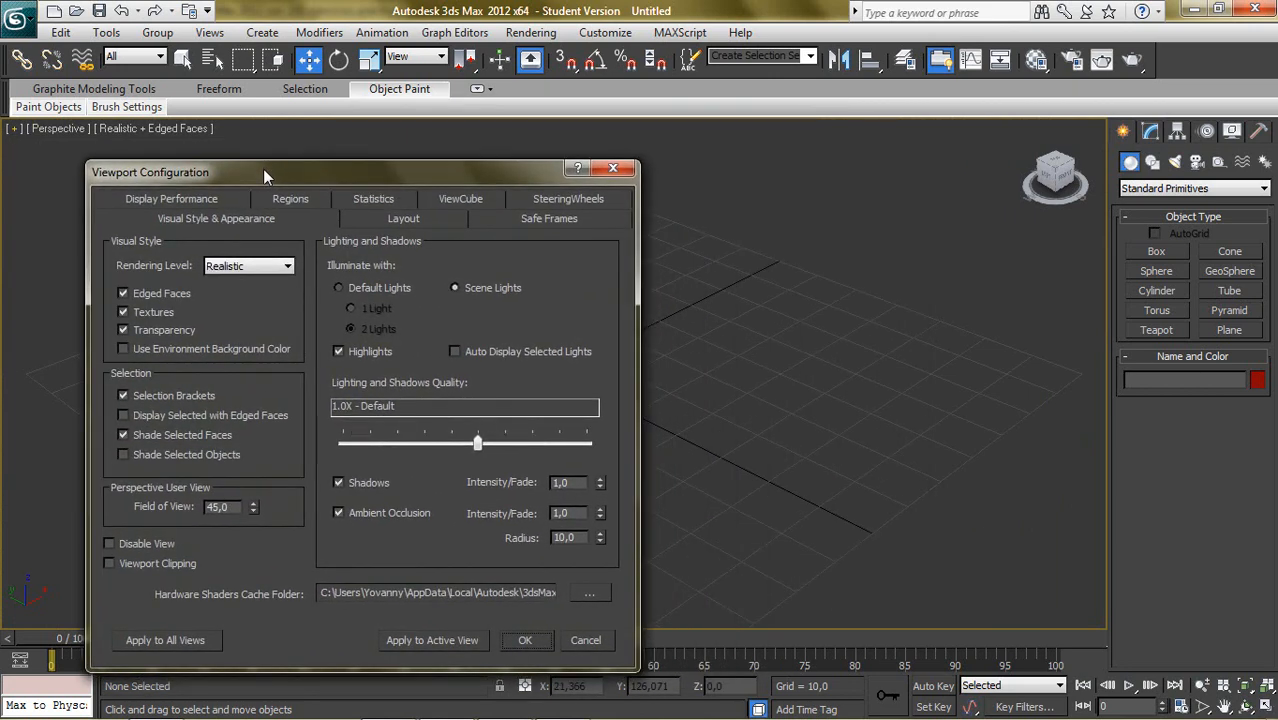
pyautogui.moveTo(263, 168); pyautogui.dragTo(233, 139)
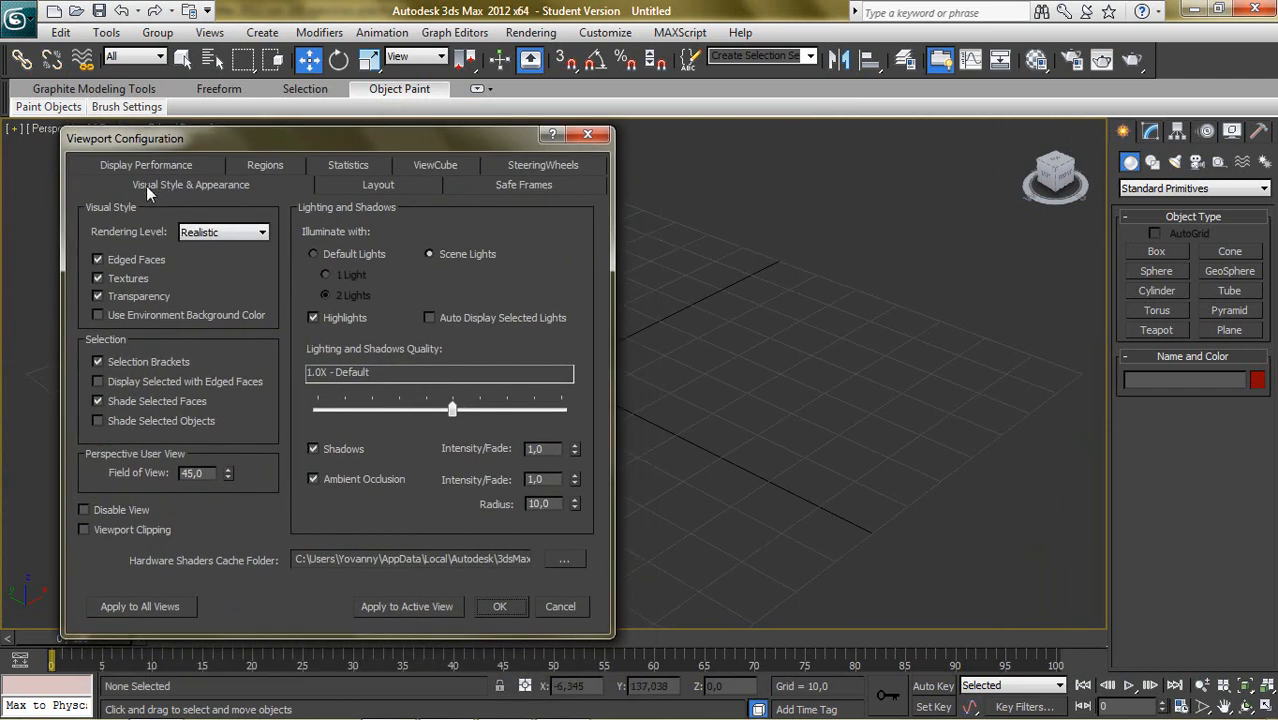
pyautogui.click(226, 235)
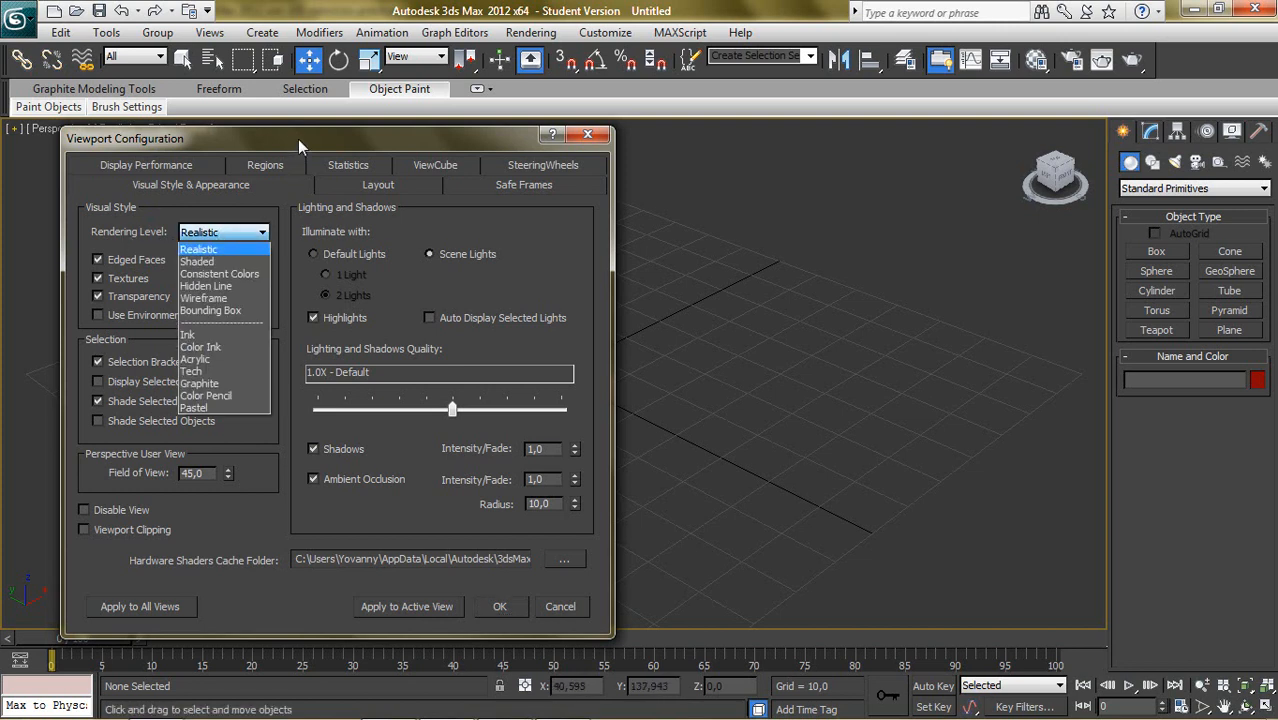
pyautogui.click(298, 140)
pyautogui.click(215, 232)
pyautogui.click(351, 140)
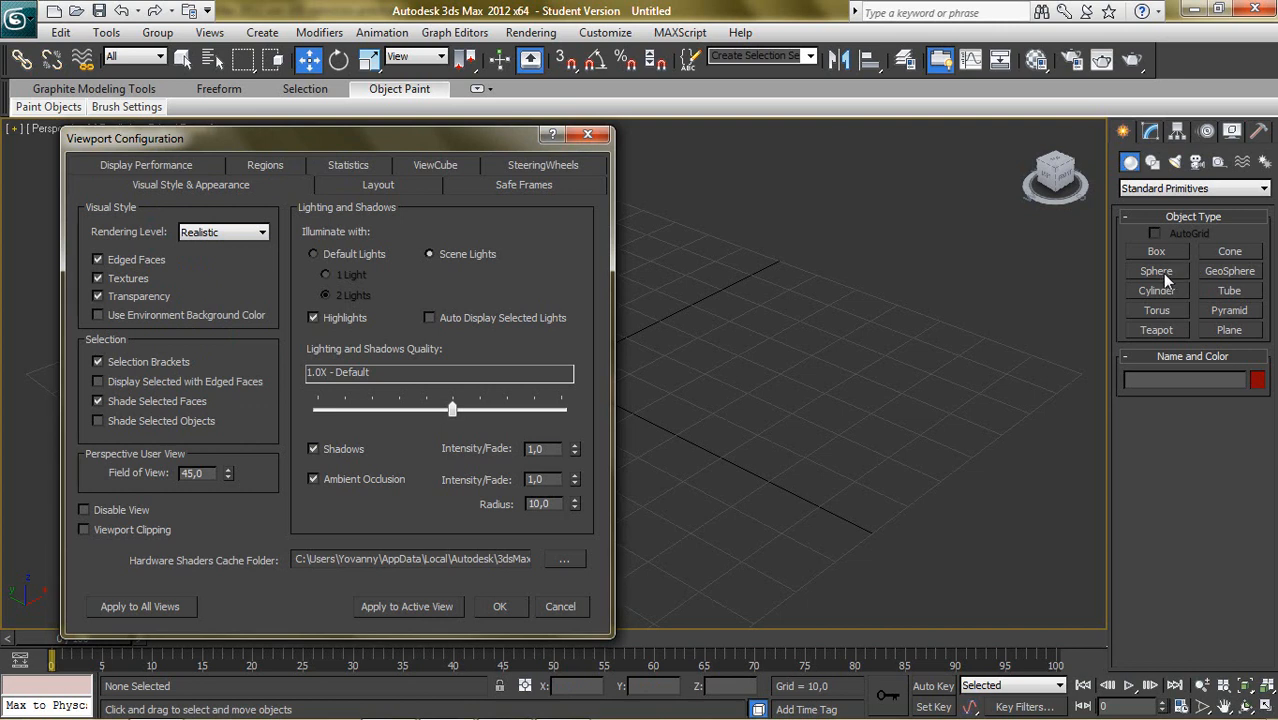
pyautogui.click(587, 135)
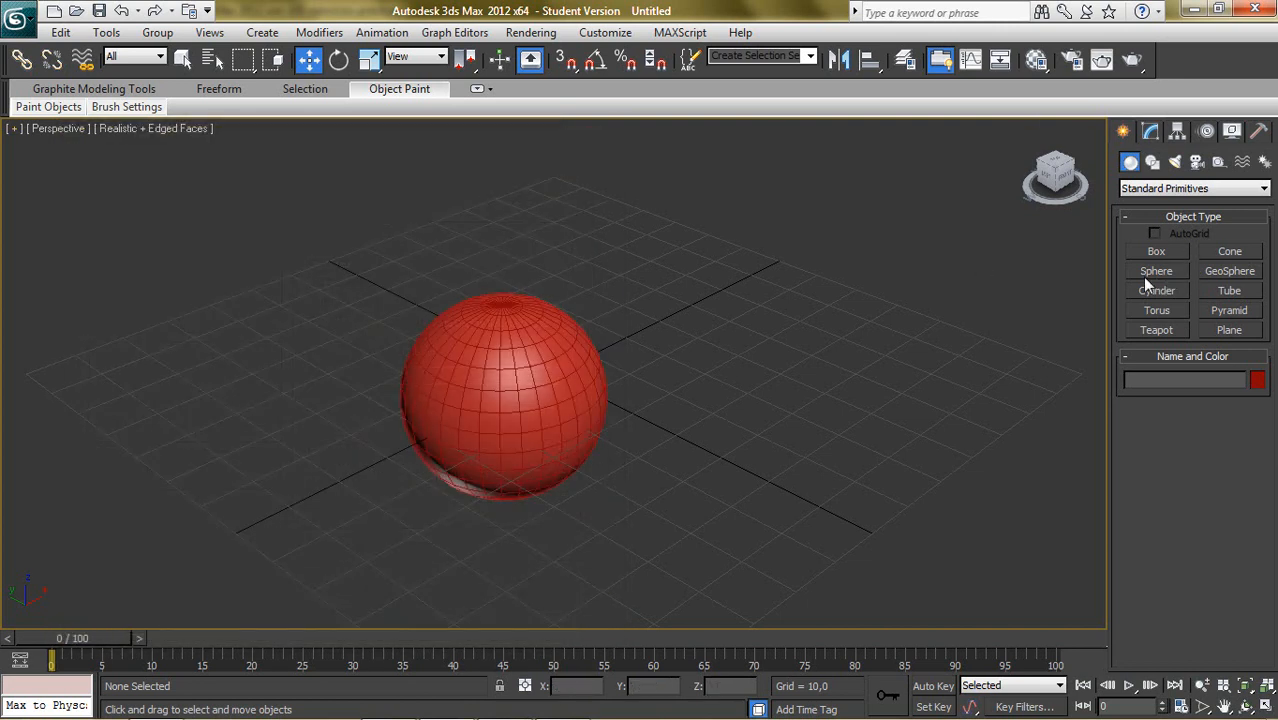
# - Select the sphere and review the Perspective viewport's visual style and lighting settings in the viewport configuration
pyautogui.click(568, 370)
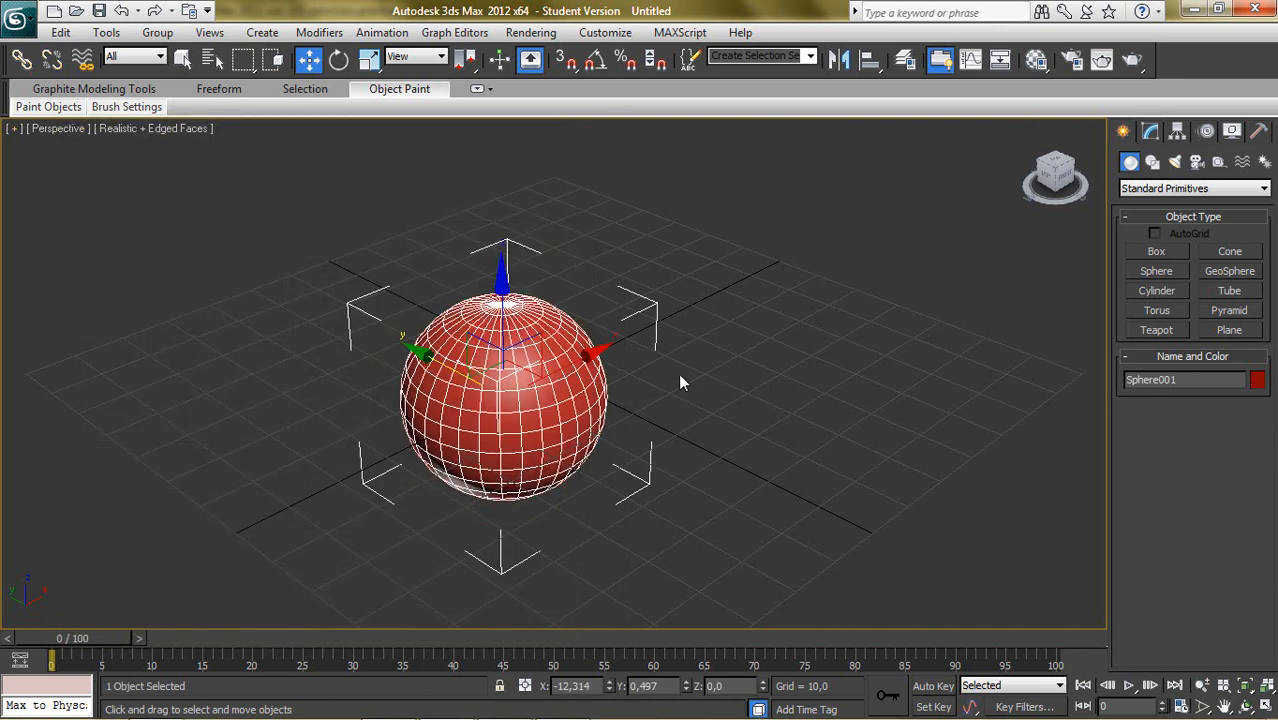
pyautogui.click(15, 129)
pyautogui.click(86, 350)
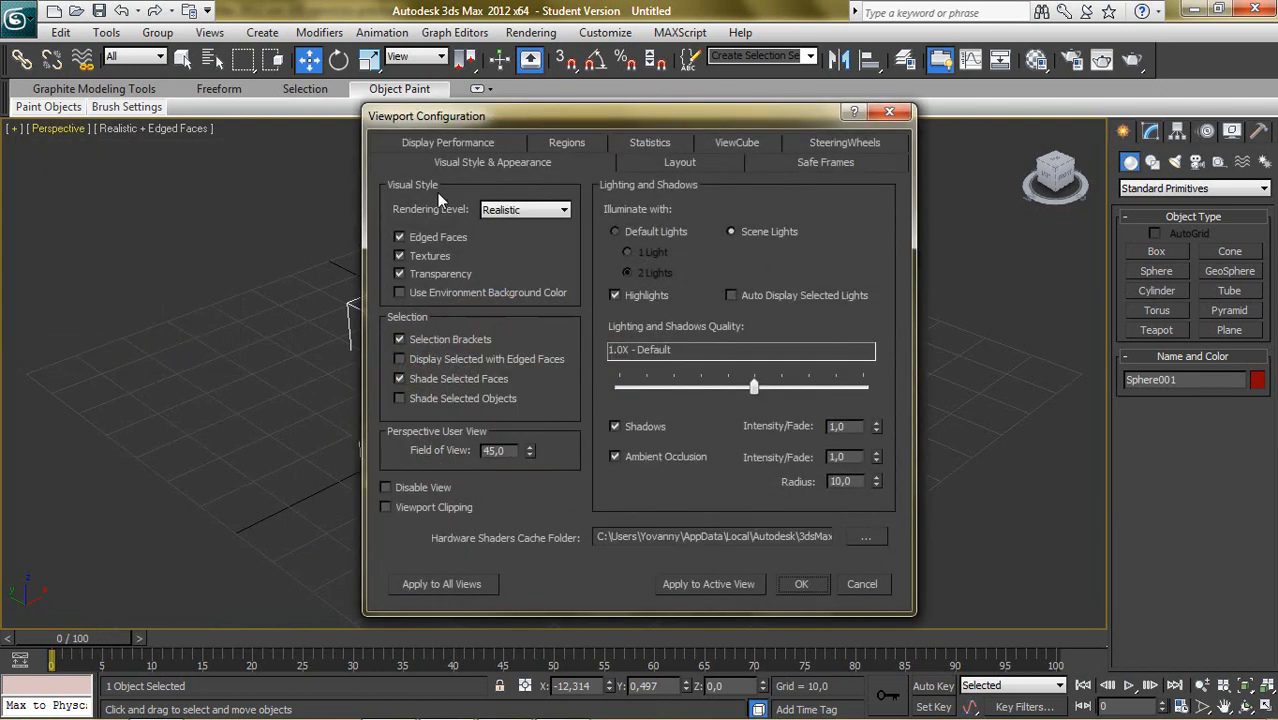
pyautogui.moveTo(551, 123); pyautogui.dragTo(787, 142)
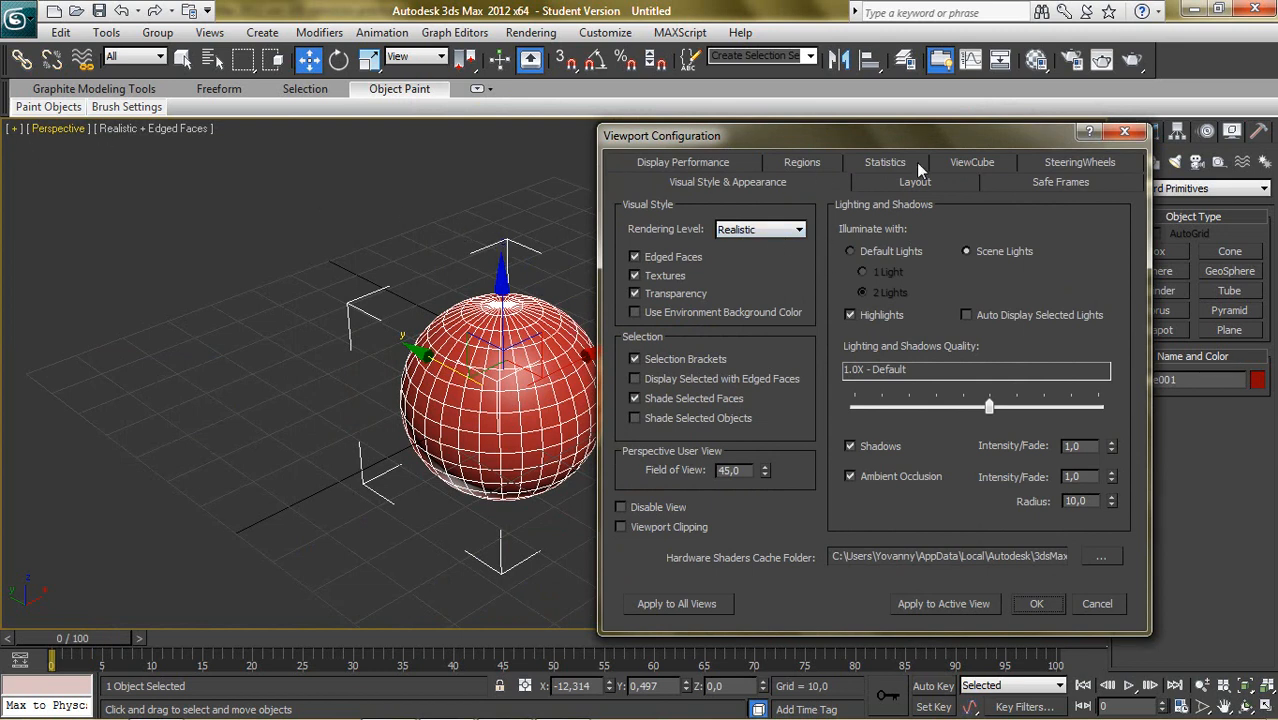
pyautogui.click(1124, 131)
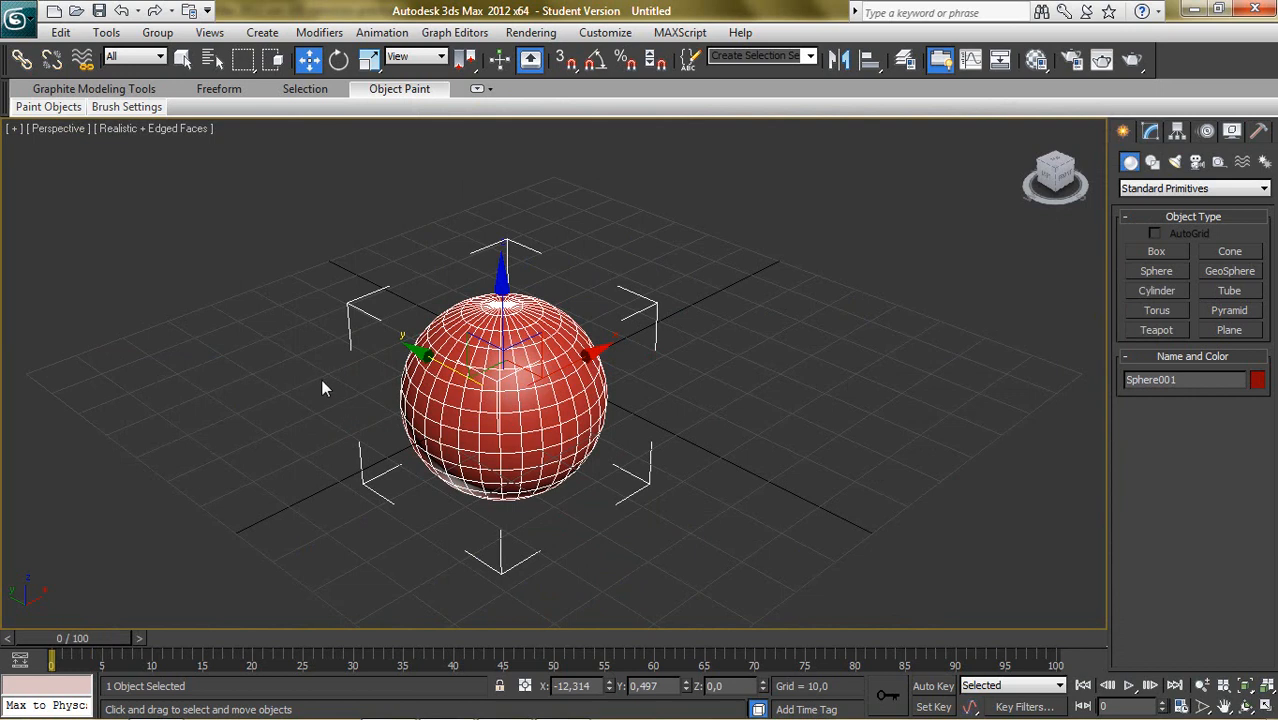
# - Turn off the edged faces display in the Perspective viewport so the sphere shows only its smooth surface
pyautogui.press('F4')
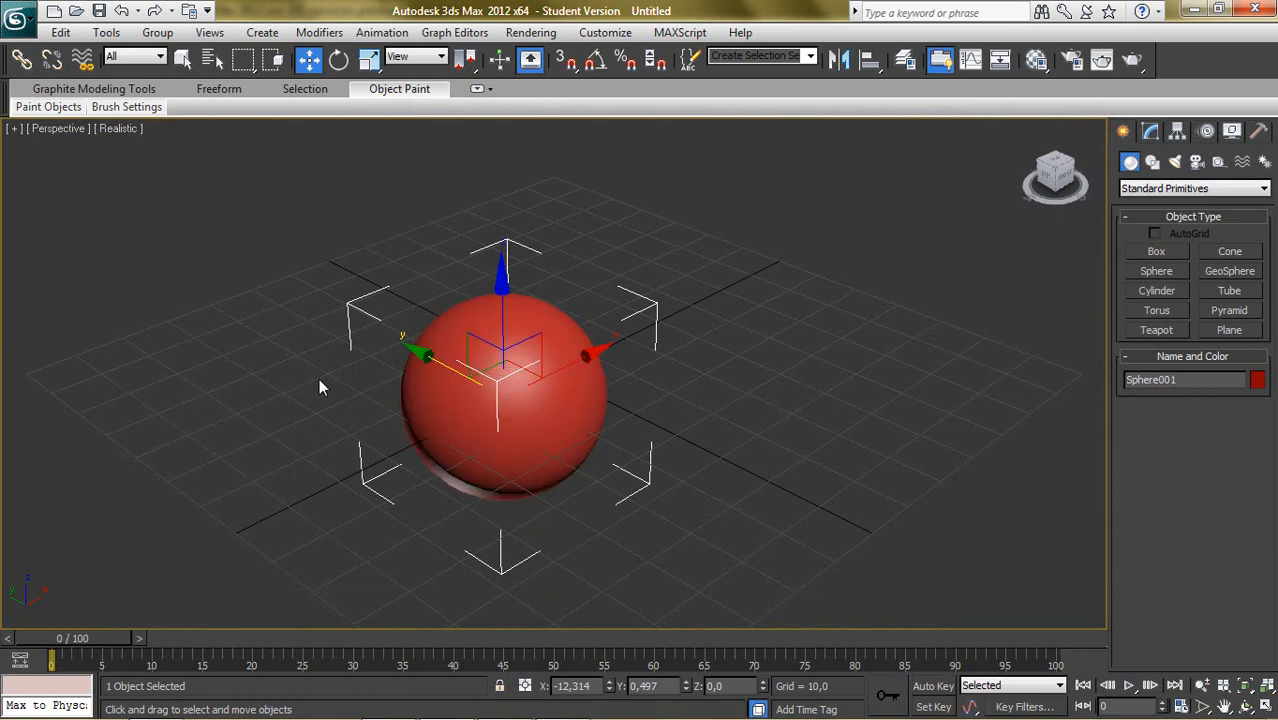
pyautogui.click(612, 409)
pyautogui.hotkey('ctrl', 'z')
# - Set the Perspective viewport's rendering level to Shaded in the viewport configuration and deselect the sphere
pyautogui.click(120, 129)
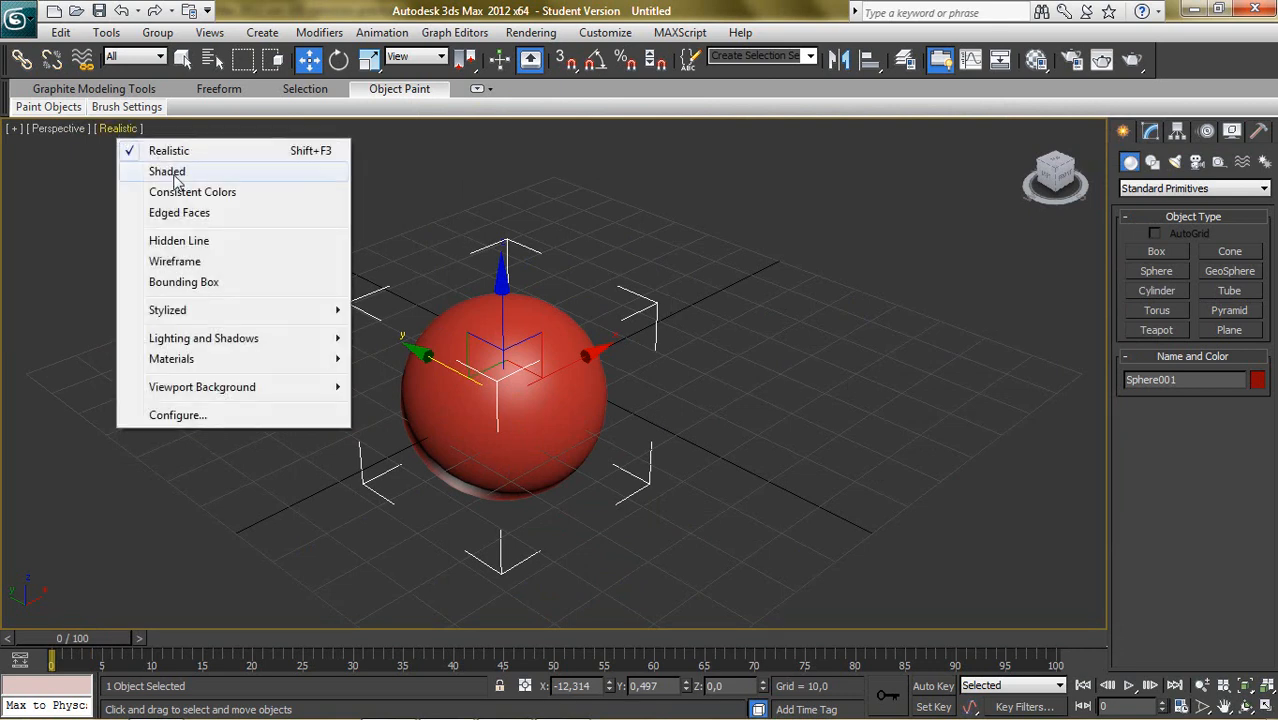
pyautogui.click(14, 129)
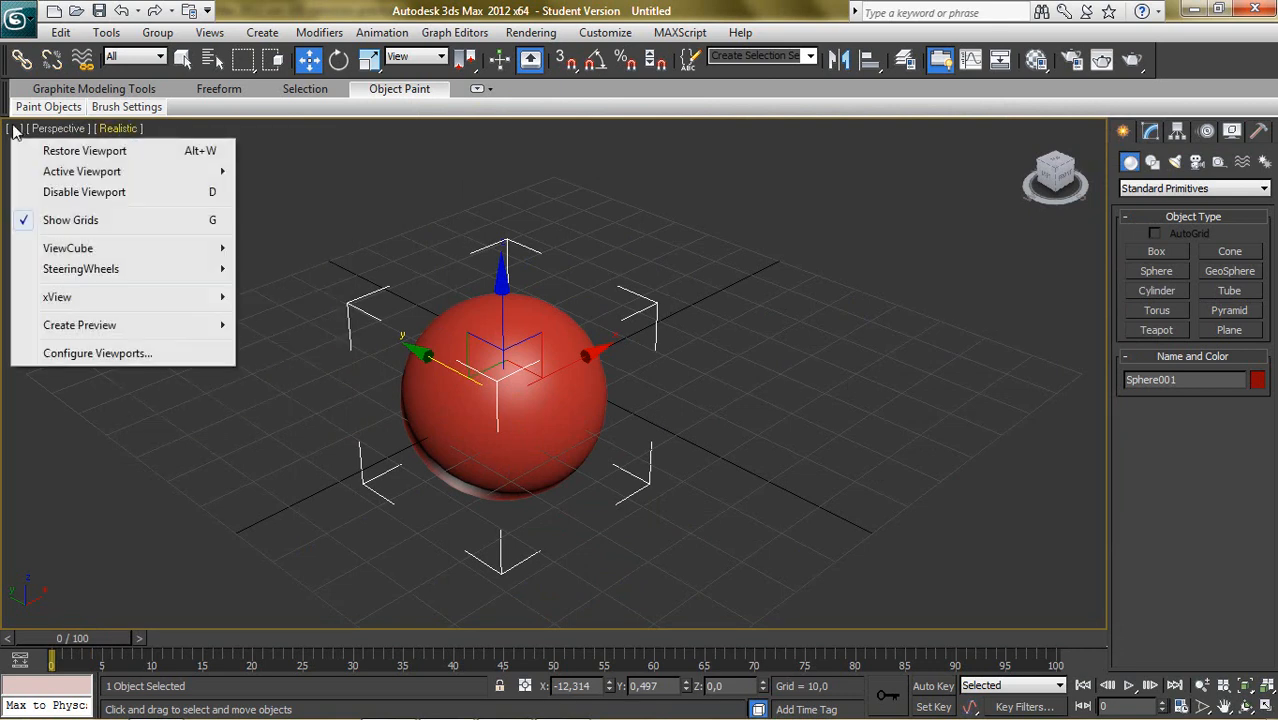
pyautogui.click(95, 353)
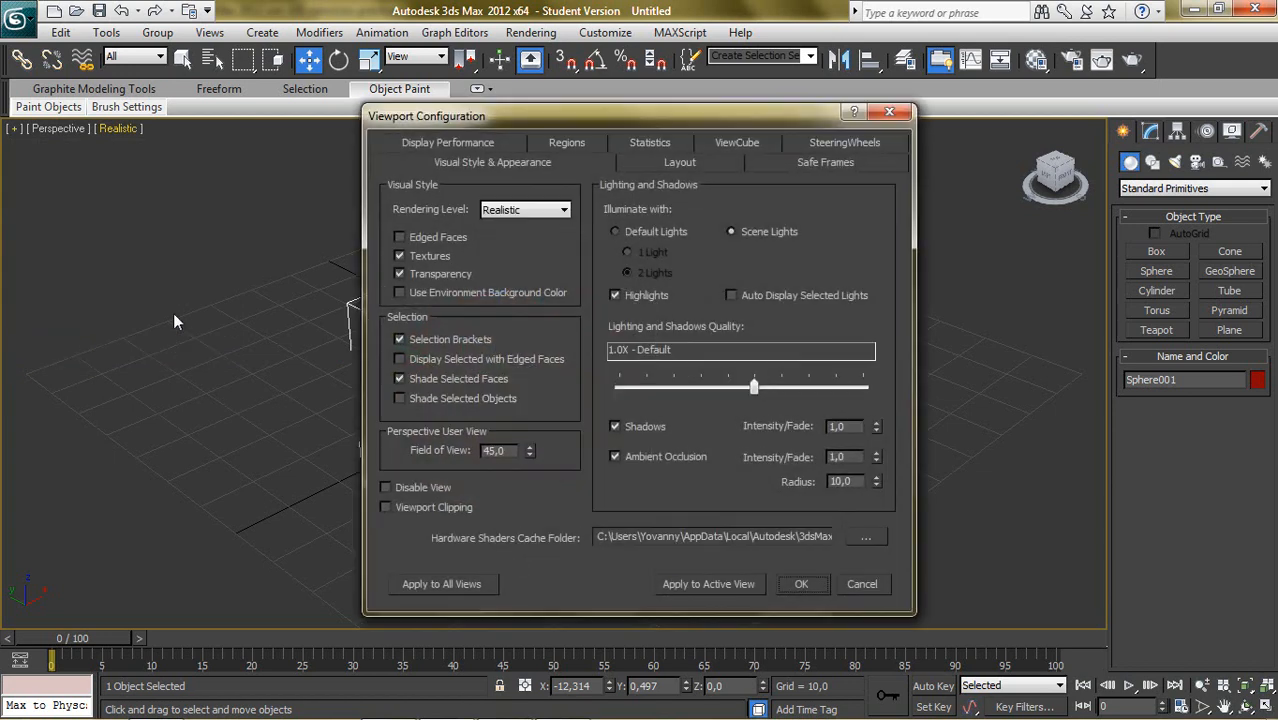
pyautogui.click(483, 211)
pyautogui.click(514, 237)
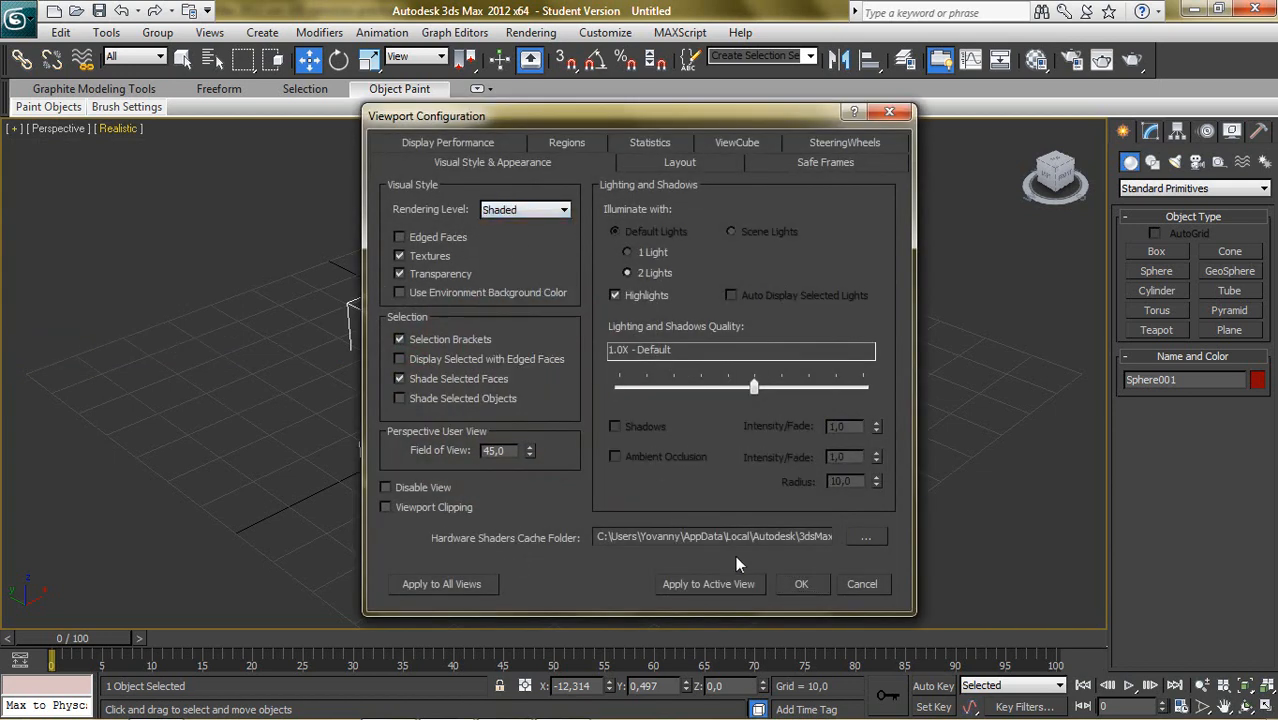
pyautogui.click(806, 584)
pyautogui.click(215, 202)
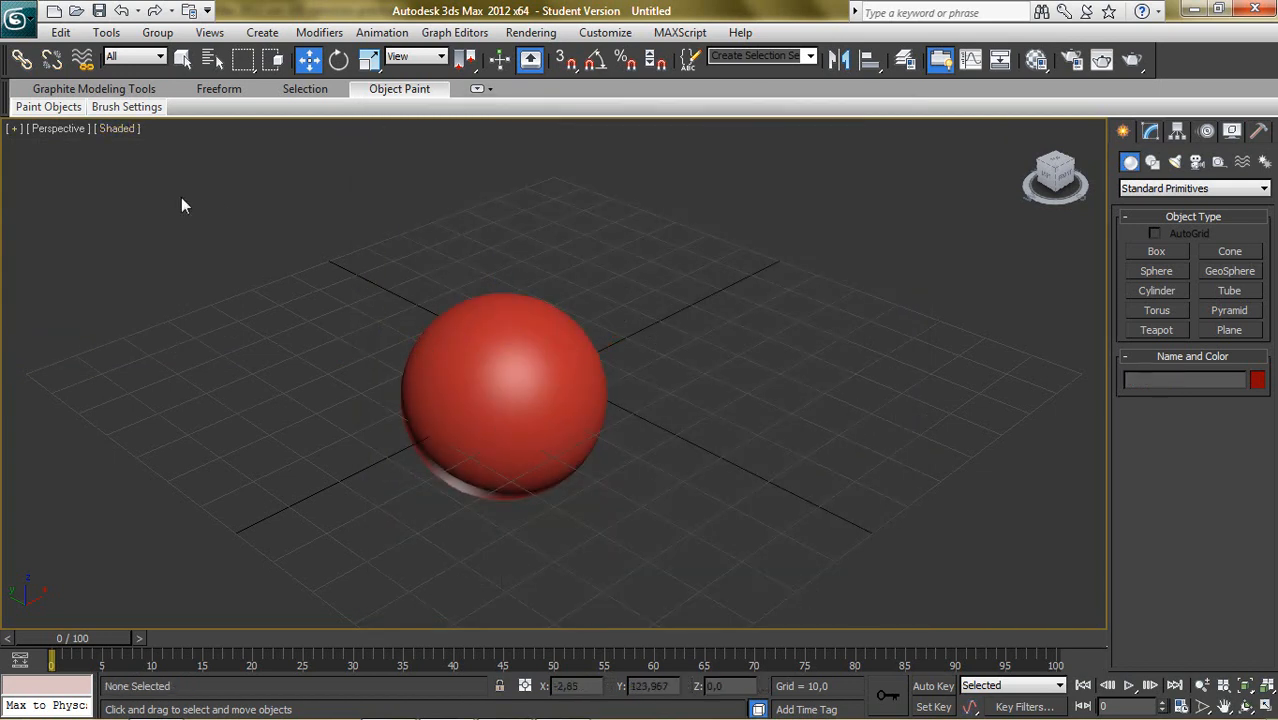
# - Enable Edged Faces for the Shaded visual style in the viewport configuration and apply it to all views
pyautogui.click(15, 130)
pyautogui.click(52, 352)
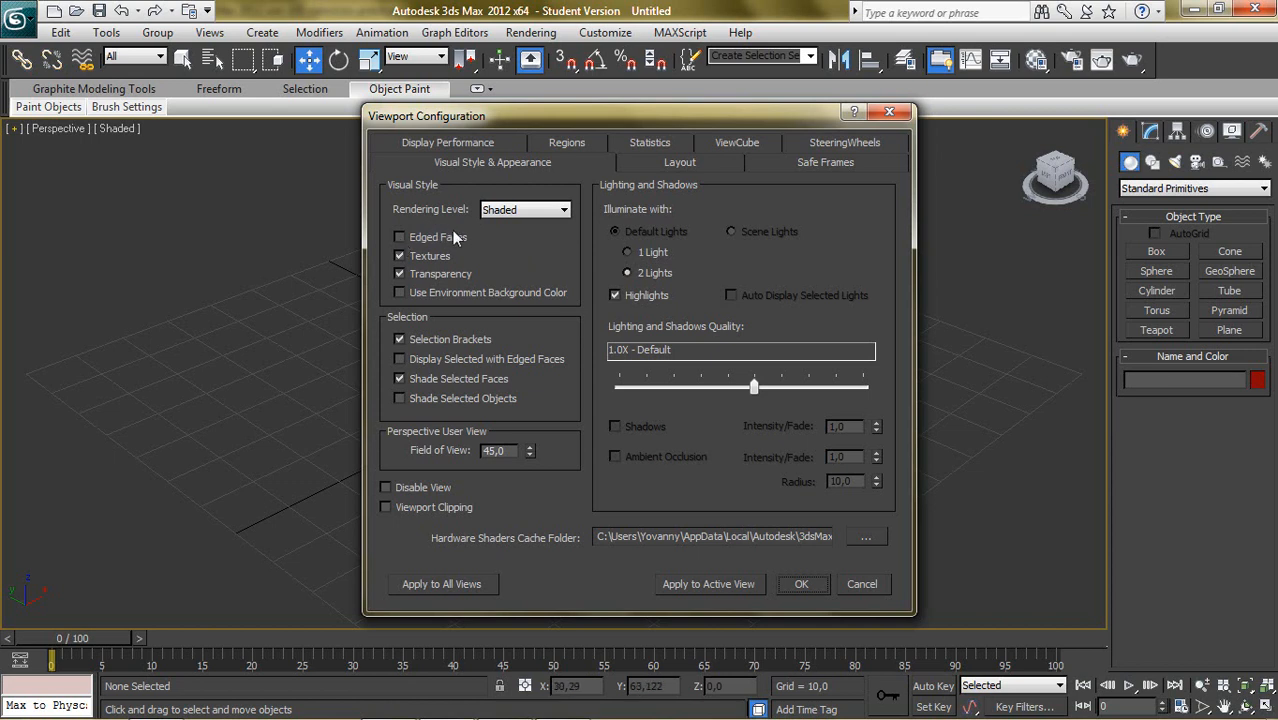
pyautogui.moveTo(548, 116); pyautogui.dragTo(789, 173)
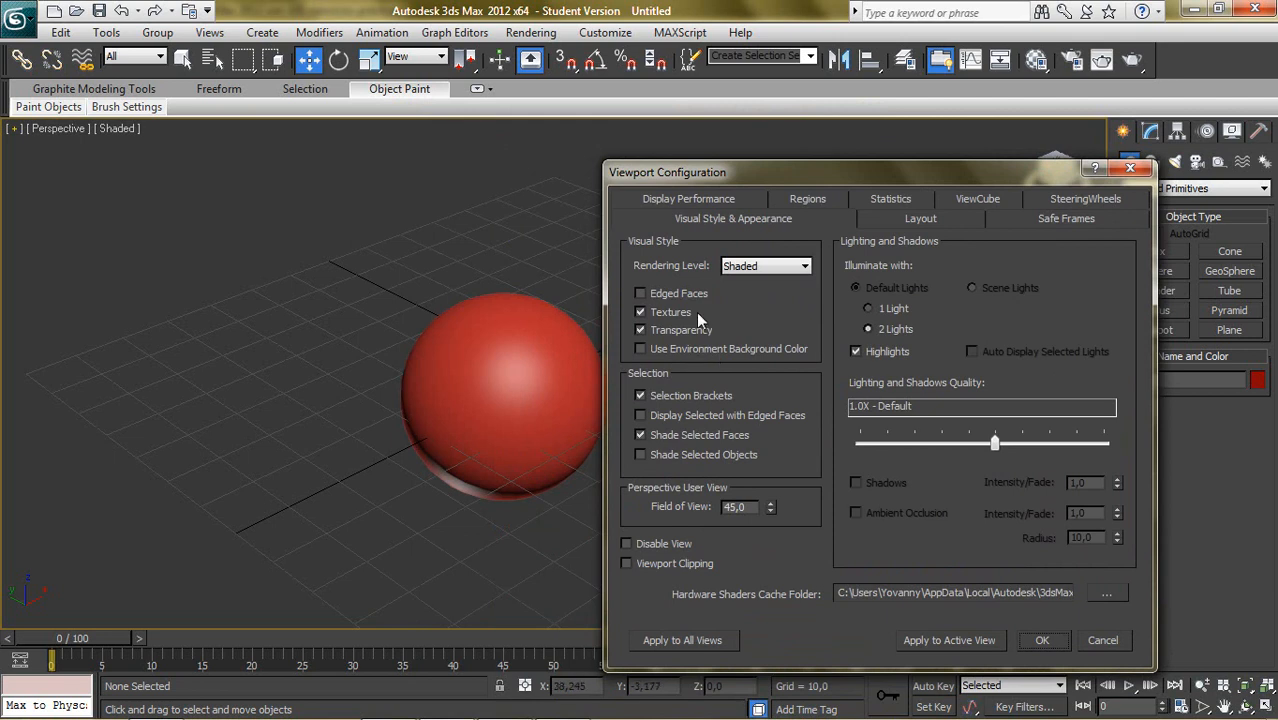
pyautogui.click(640, 293)
pyautogui.moveTo(719, 171); pyautogui.dragTo(724, 141)
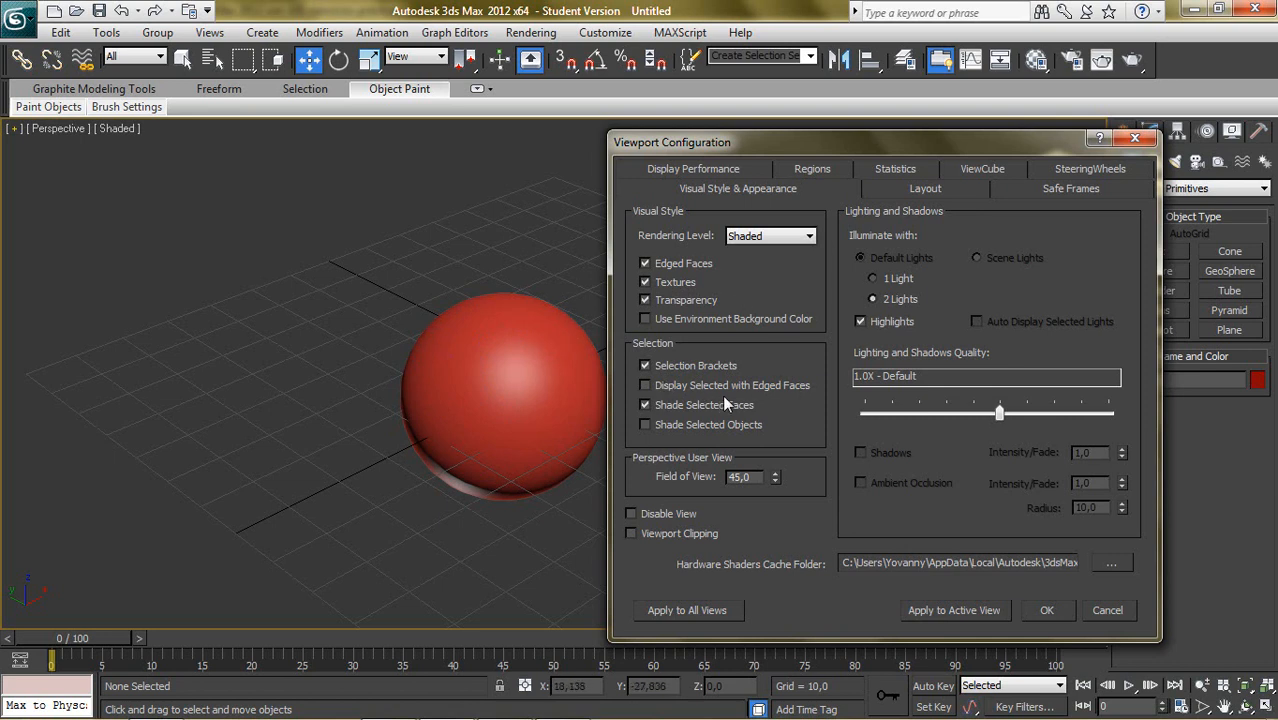
pyautogui.click(712, 611)
pyautogui.click(1066, 611)
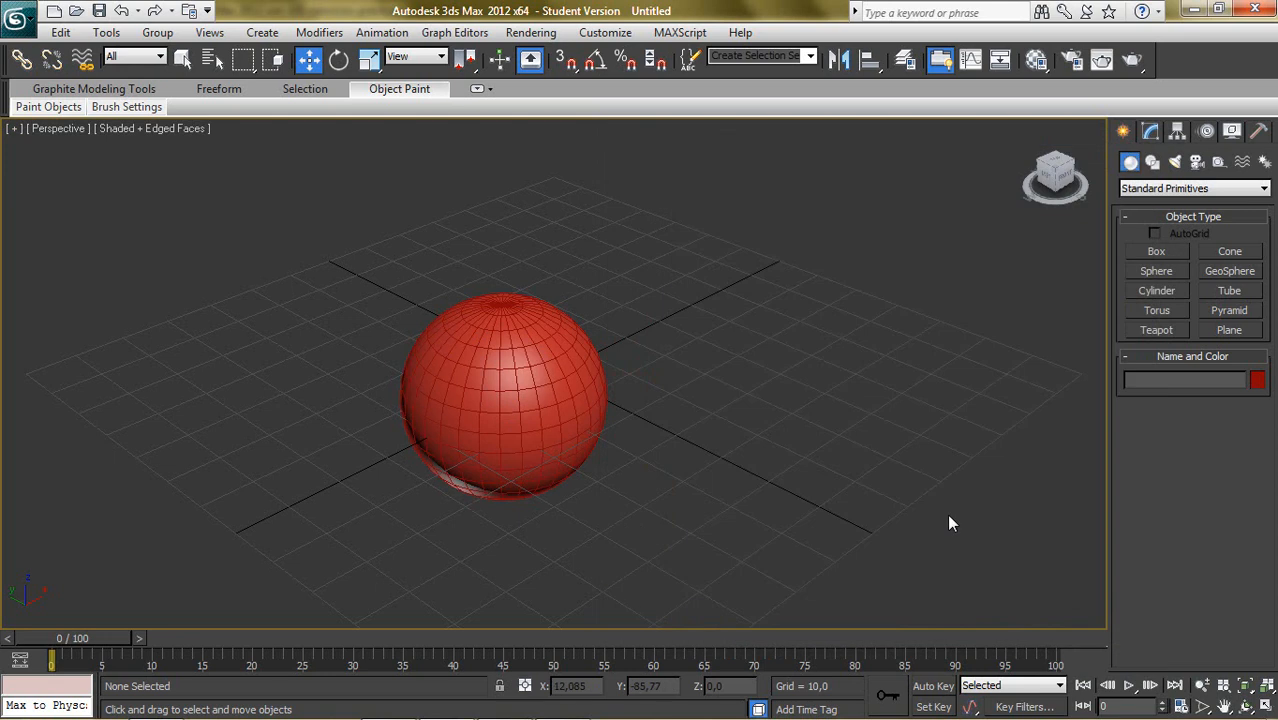
# - Replace the existing sphere with a larger one of about 35.1 radius, centred near X -34.3, Y 28, and activate the Move tool
pyautogui.click(569, 377)
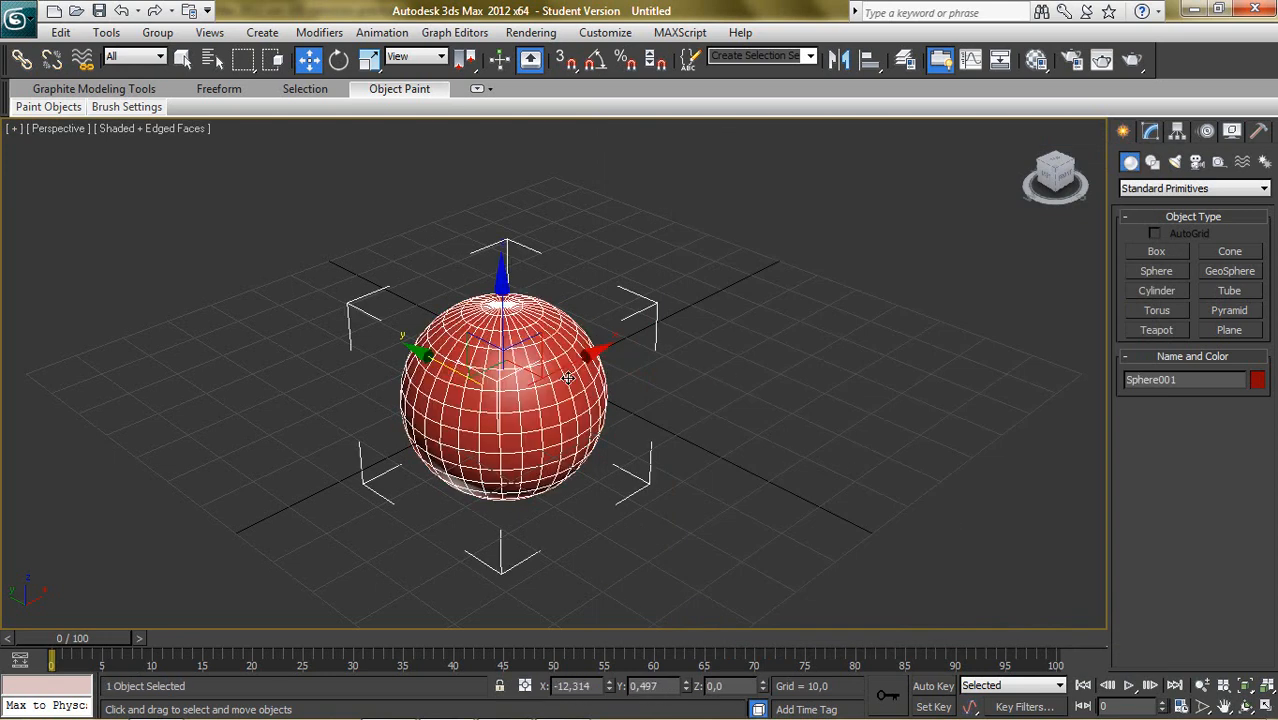
pyautogui.press('Delete')
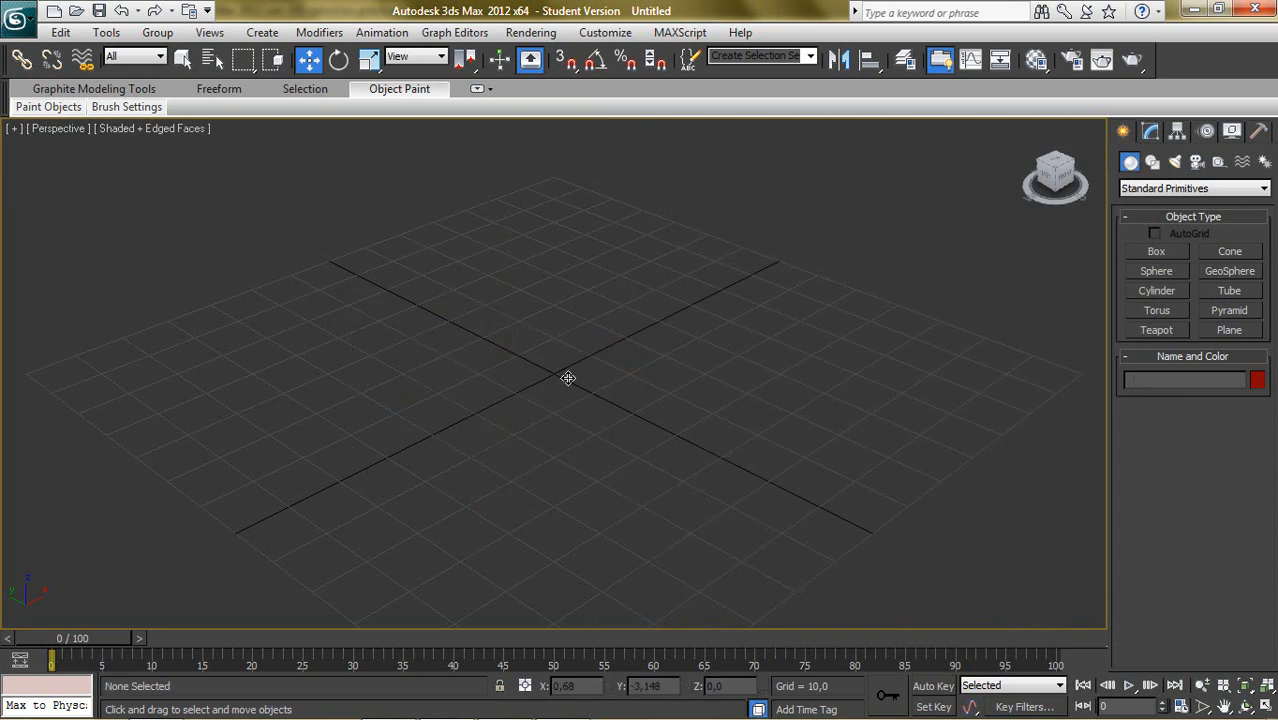
pyautogui.click(1157, 271)
pyautogui.moveTo(327, 385); pyautogui.dragTo(454, 450)
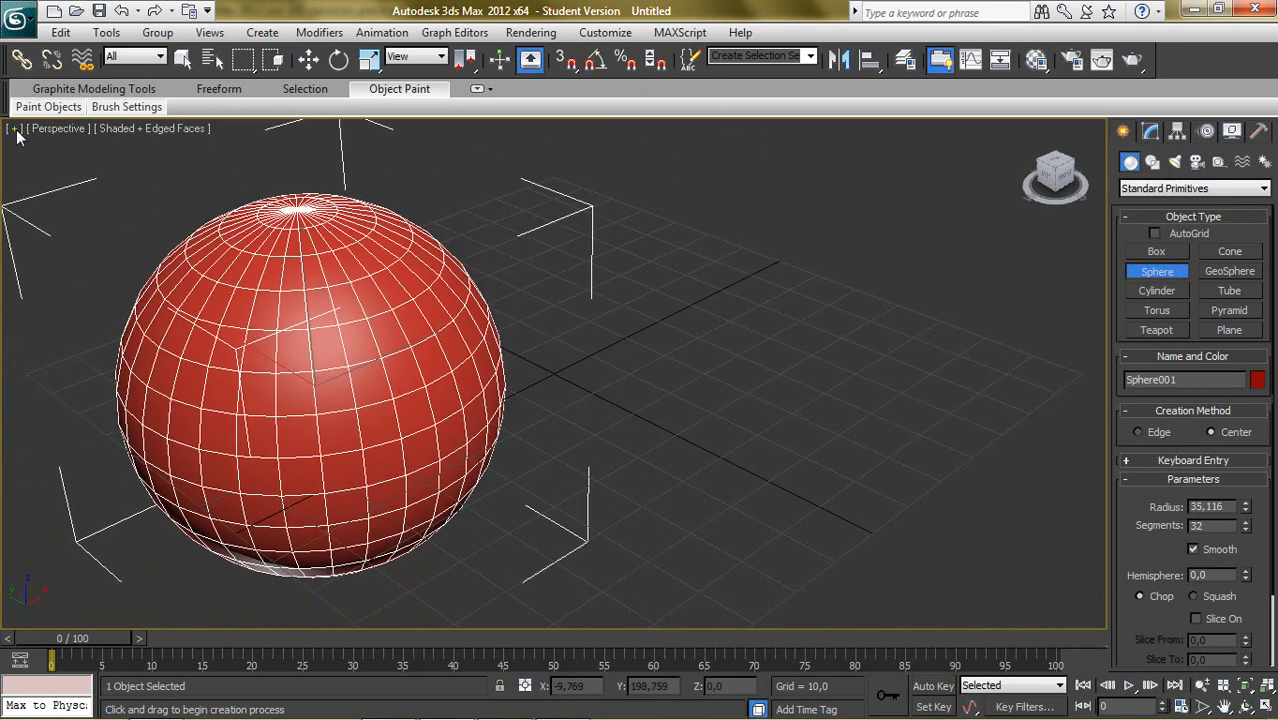
pyautogui.press('w')
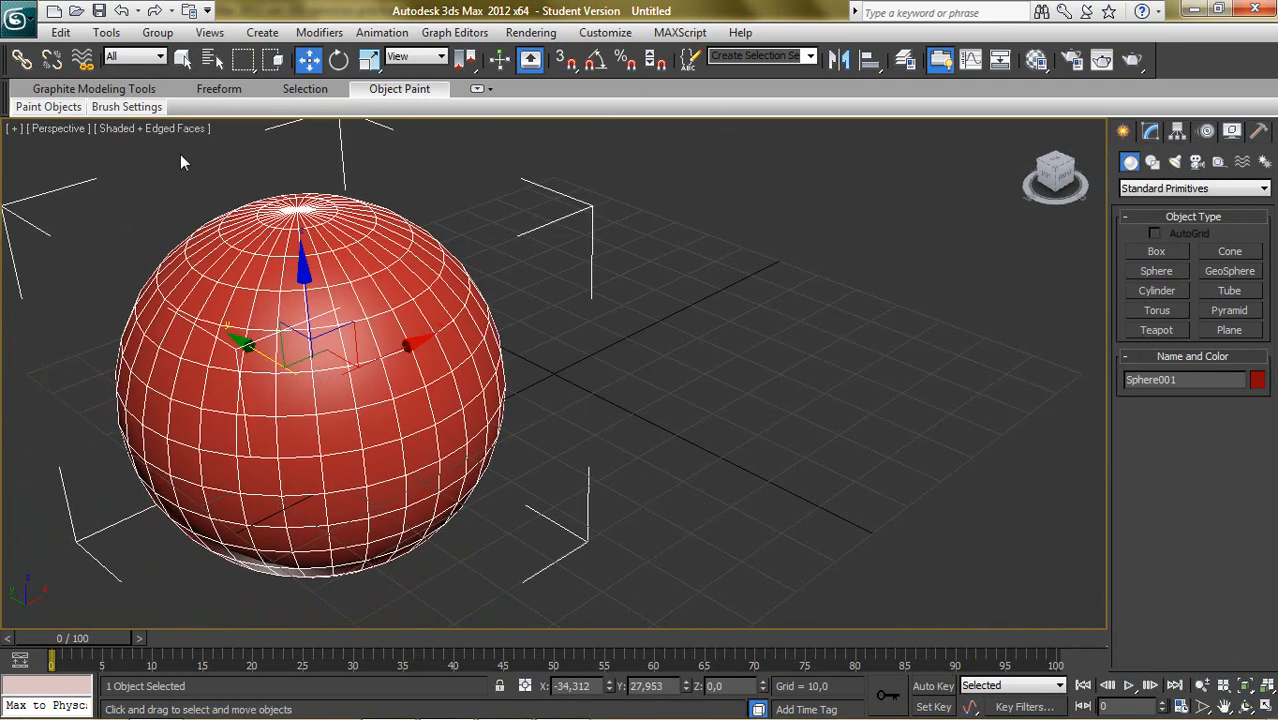
# - Turn off Edged Faces for the Perspective view in the viewport configuration
pyautogui.click(13, 129)
pyautogui.click(106, 353)
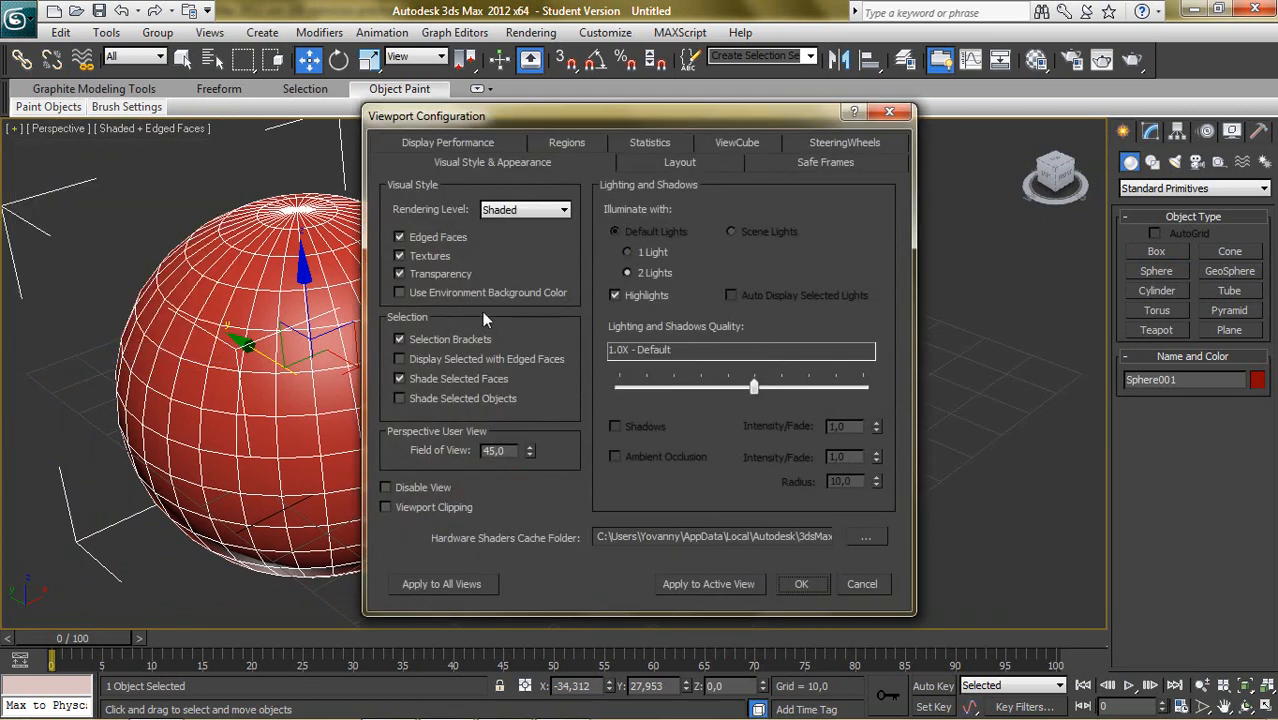
pyautogui.click(443, 240)
# - Apply the layout with Top, Front and Left views stacked beside a large Perspective view, and restore the multi-viewport display
pyautogui.click(662, 165)
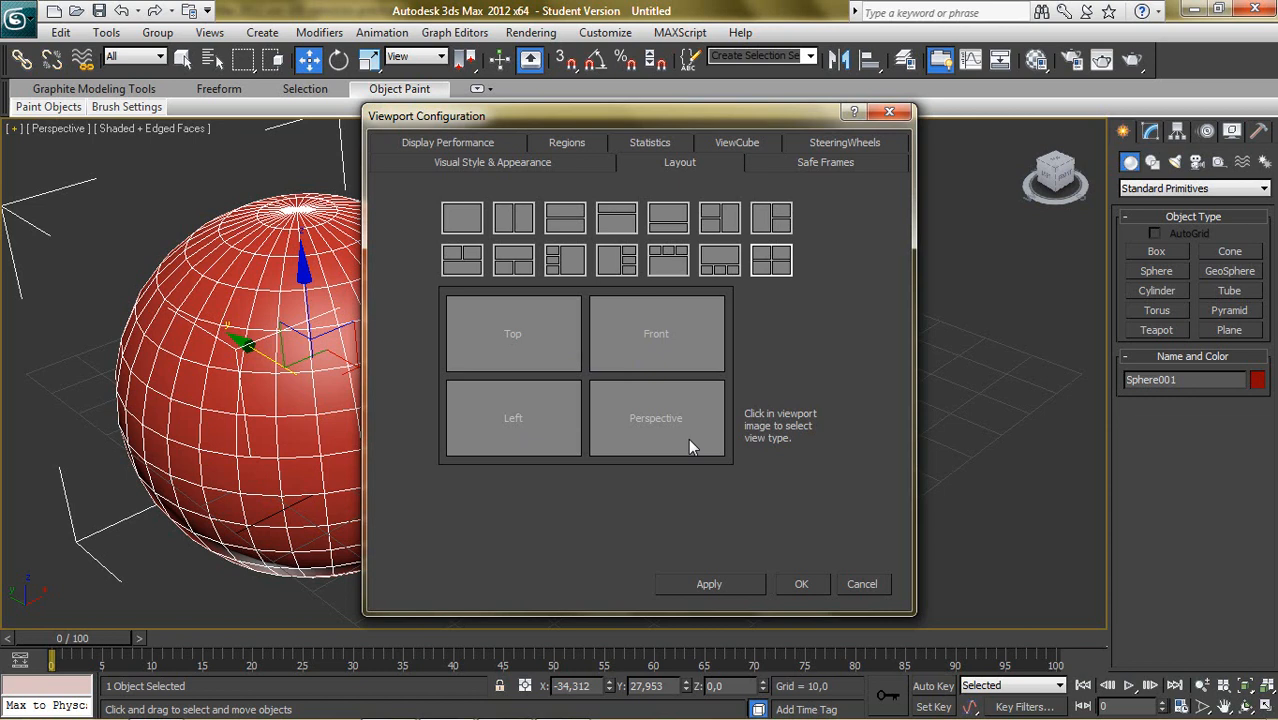
pyautogui.click(525, 226)
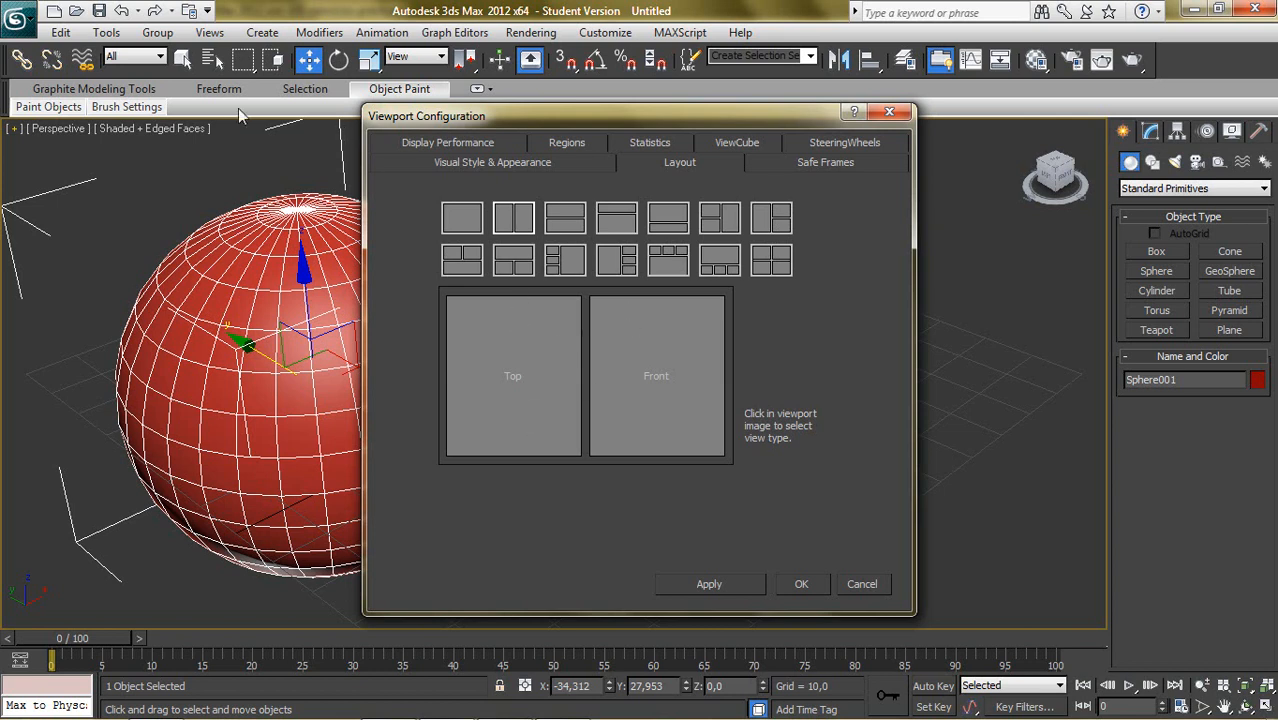
pyautogui.click(613, 224)
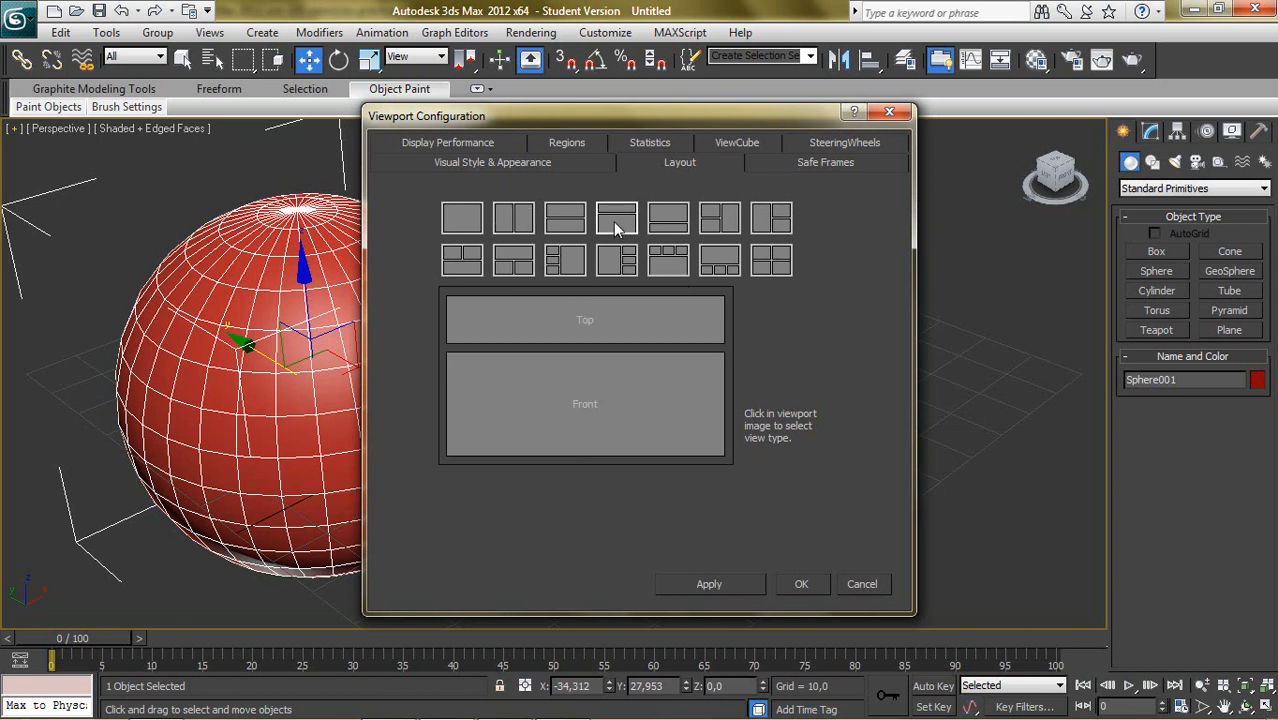
pyautogui.click(677, 266)
pyautogui.click(566, 260)
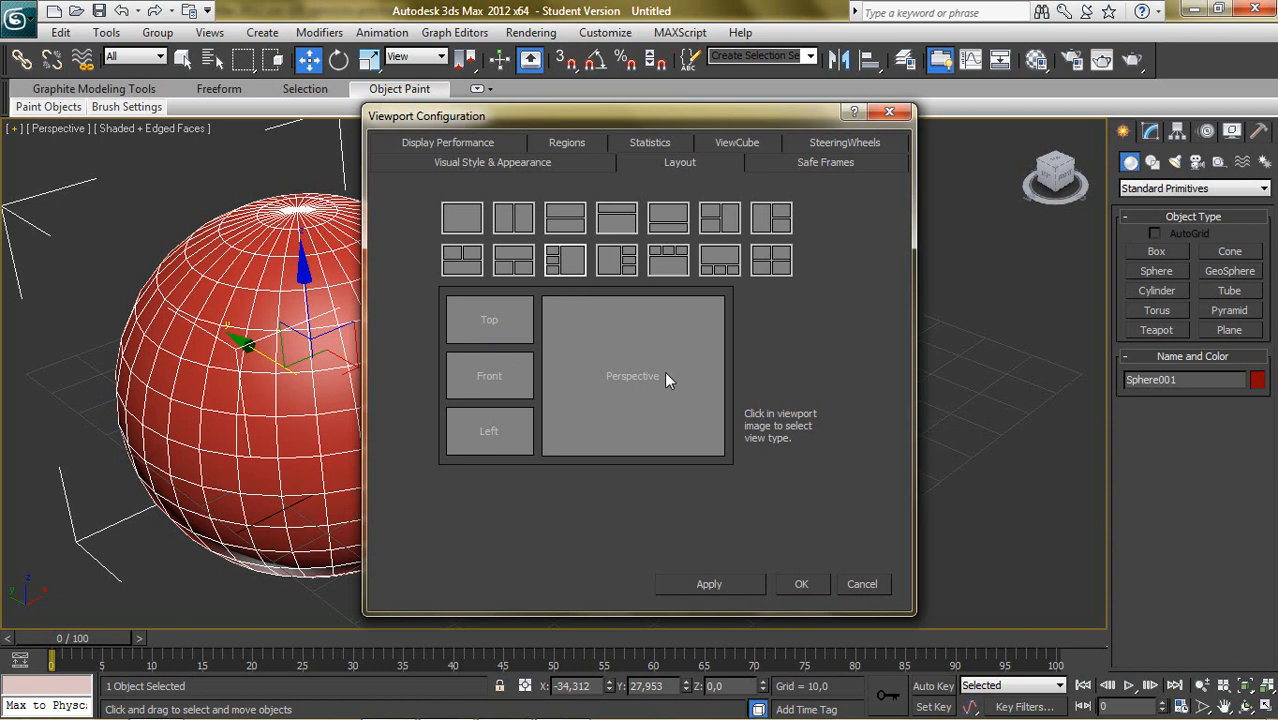
pyautogui.click(733, 588)
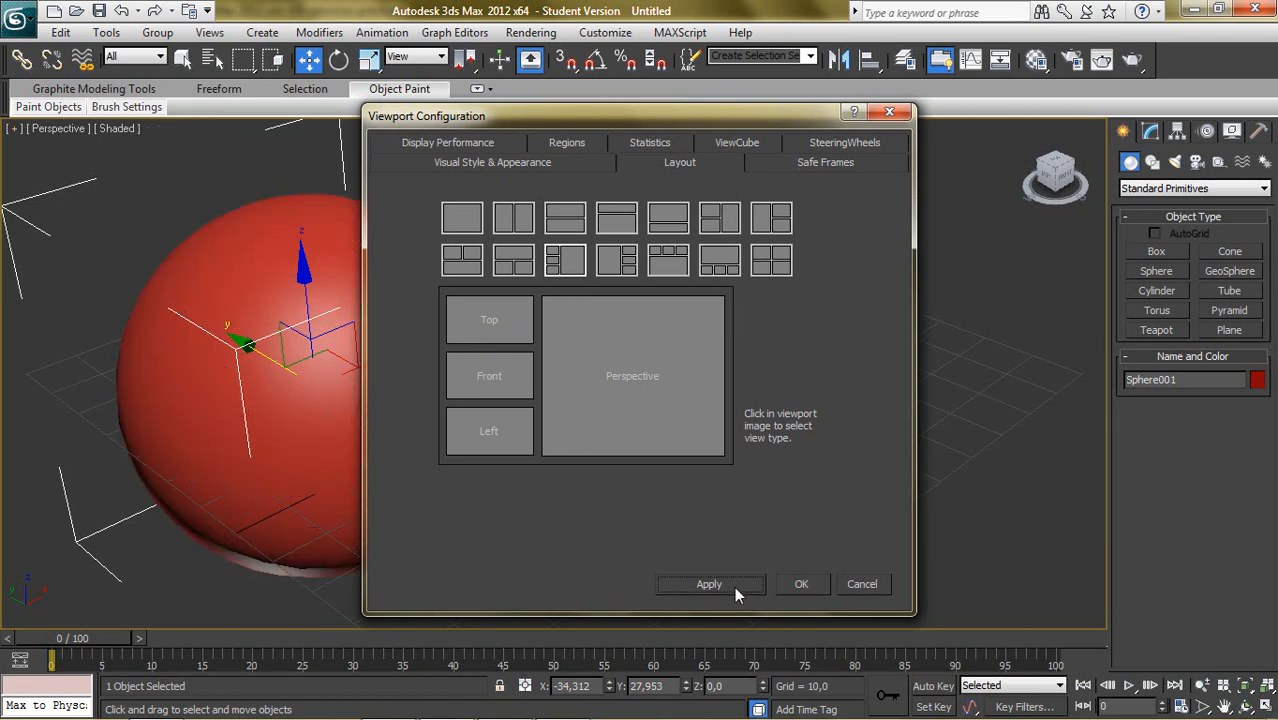
pyautogui.click(803, 583)
pyautogui.click(808, 428)
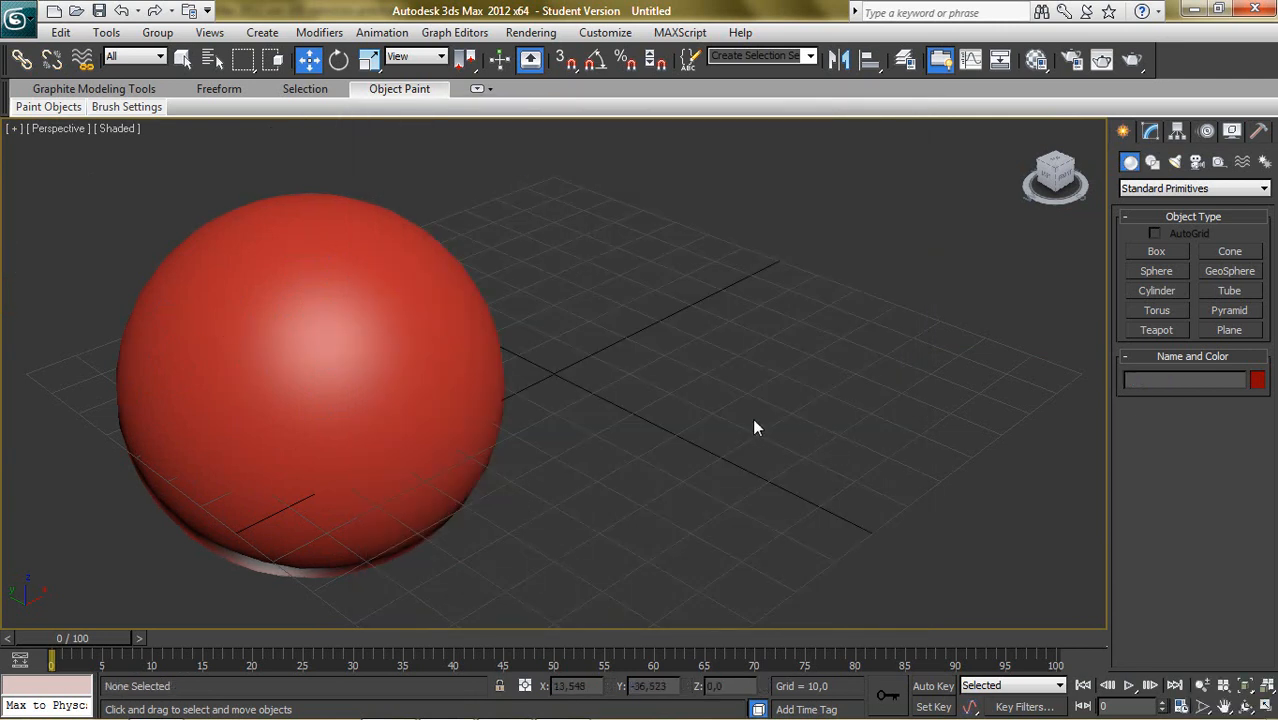
pyautogui.hotkey('alt', 'w')
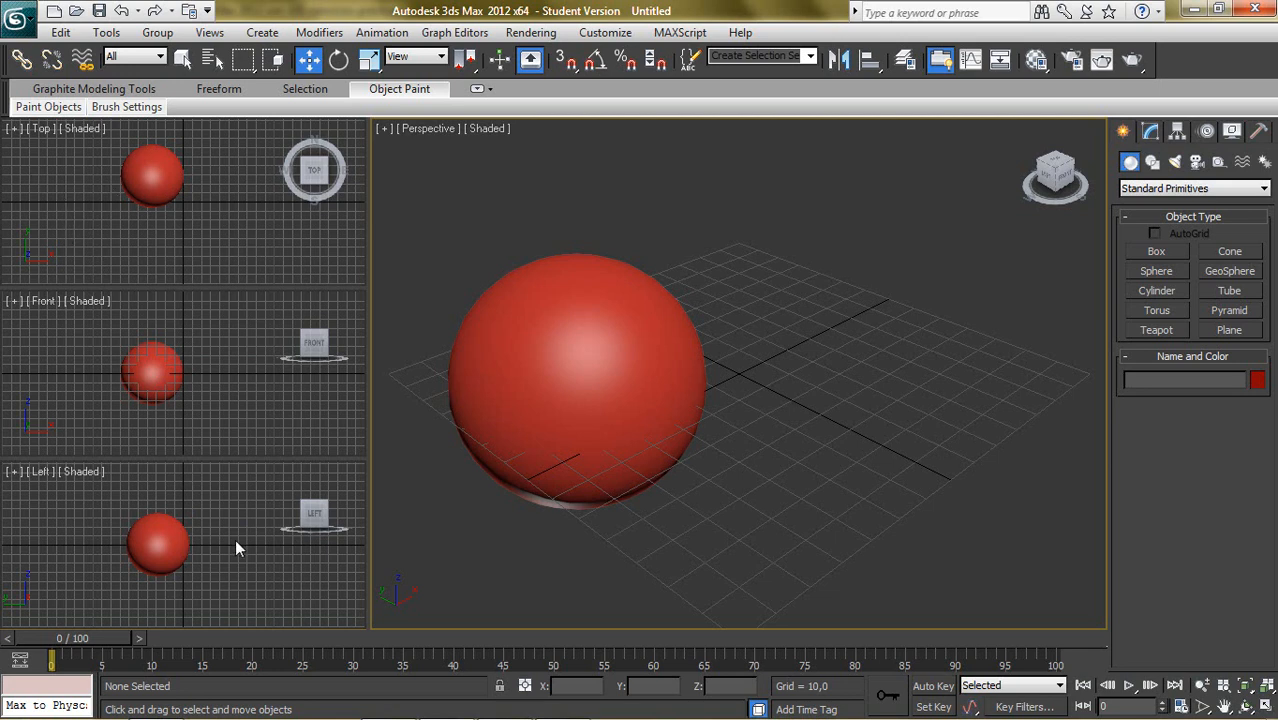
# - Review the Safe Frames, Display Performance, Regions and Statistics settings in the viewport configuration, then close it without changes
pyautogui.click(382, 130)
pyautogui.click(500, 349)
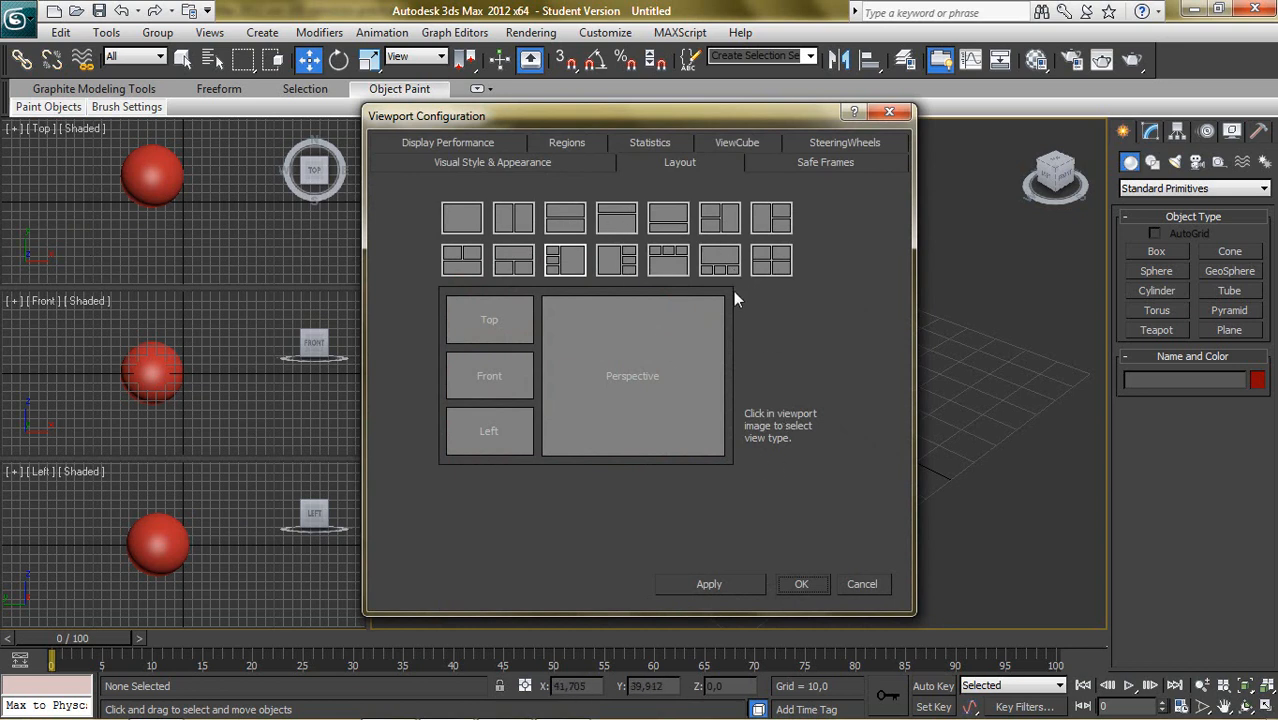
pyautogui.click(794, 161)
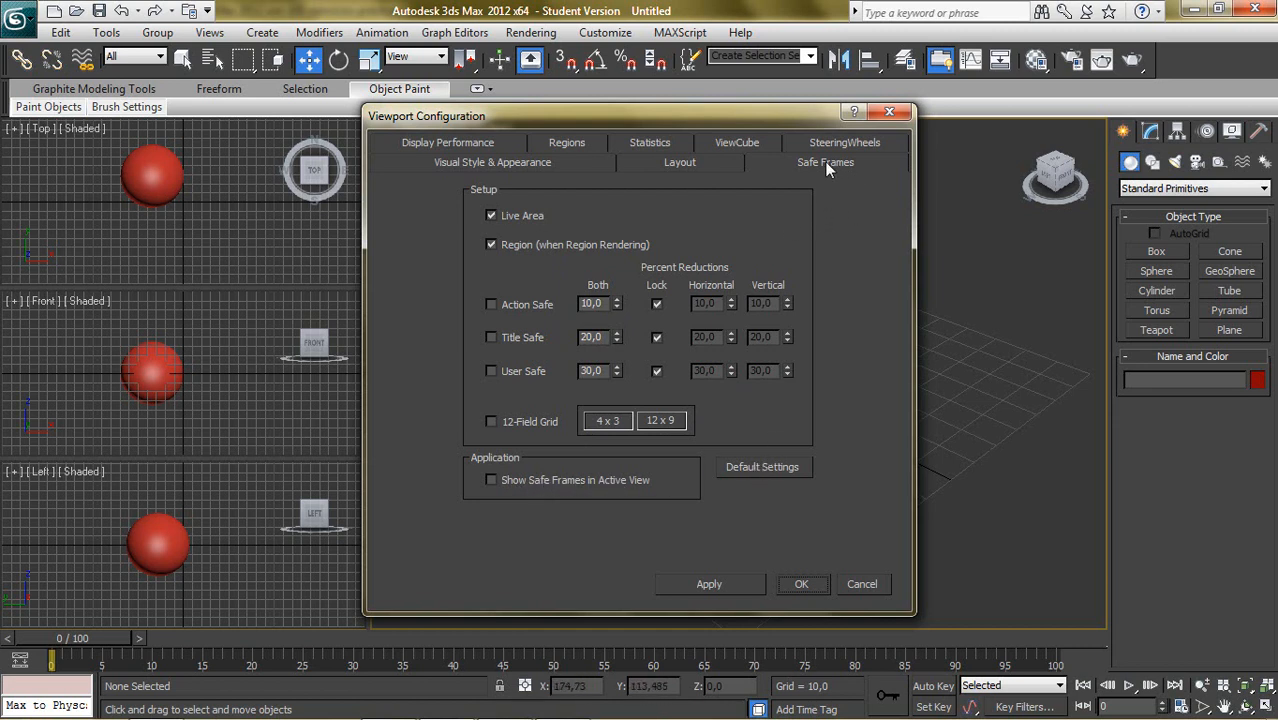
pyautogui.click(484, 138)
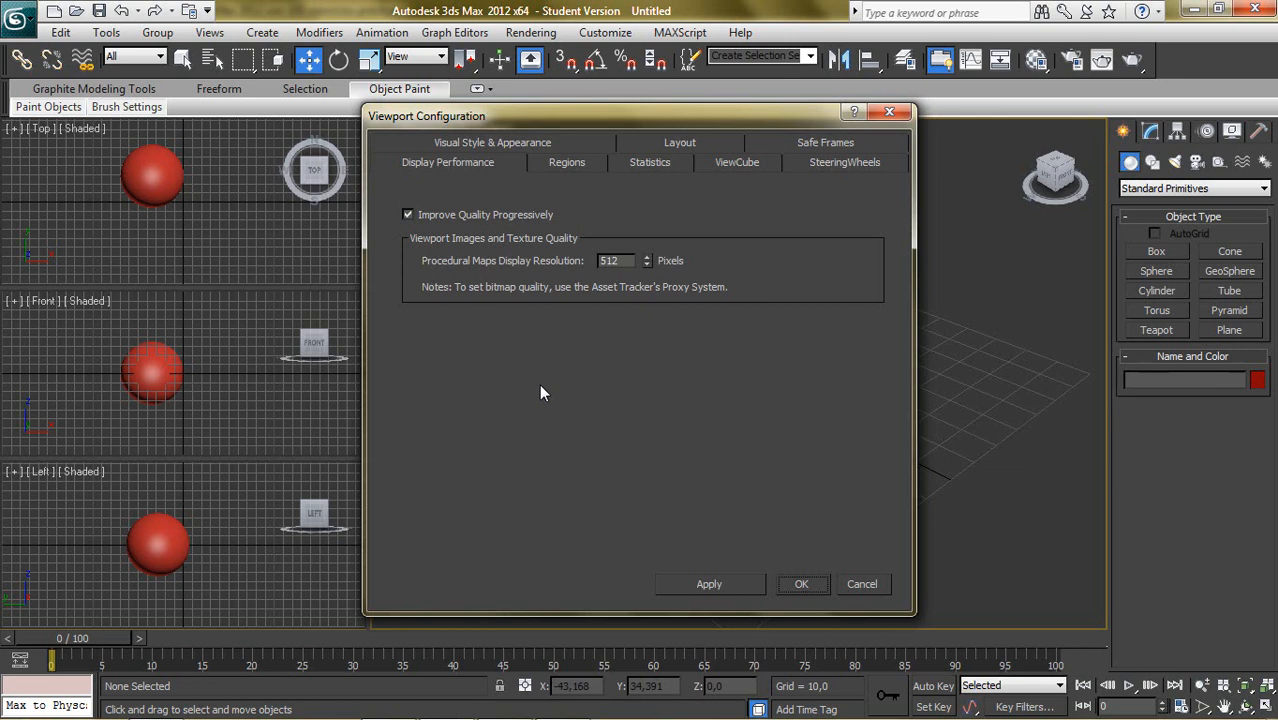
pyautogui.click(568, 162)
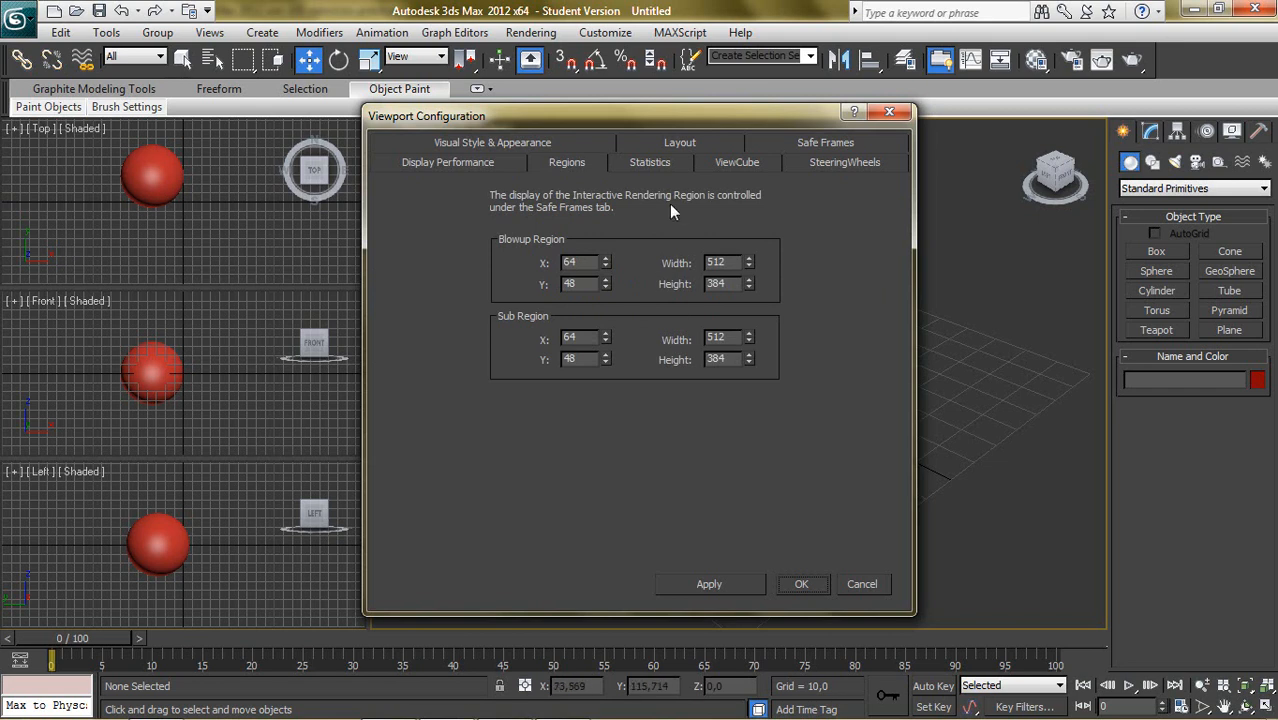
pyautogui.click(674, 160)
pyautogui.moveTo(512, 118); pyautogui.dragTo(875, 200)
pyautogui.click(1234, 195)
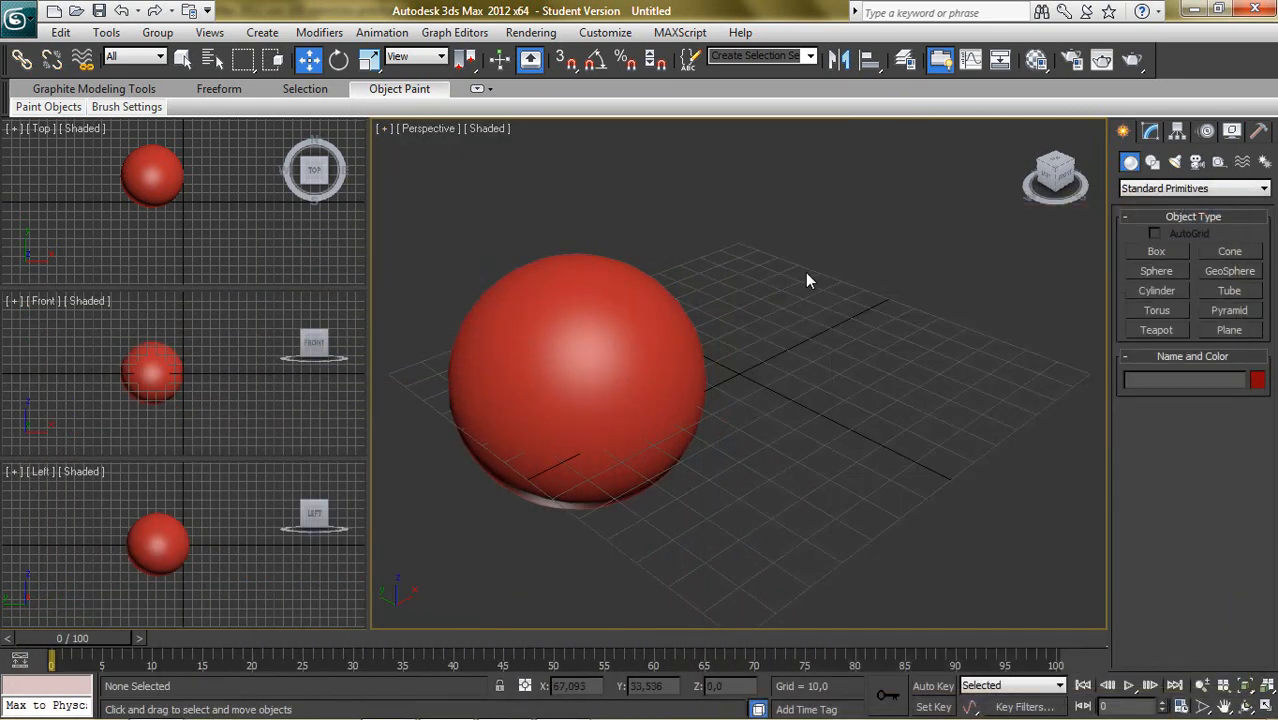
# - Turn on the statistics display in the Perspective view
pyautogui.click(417, 129)
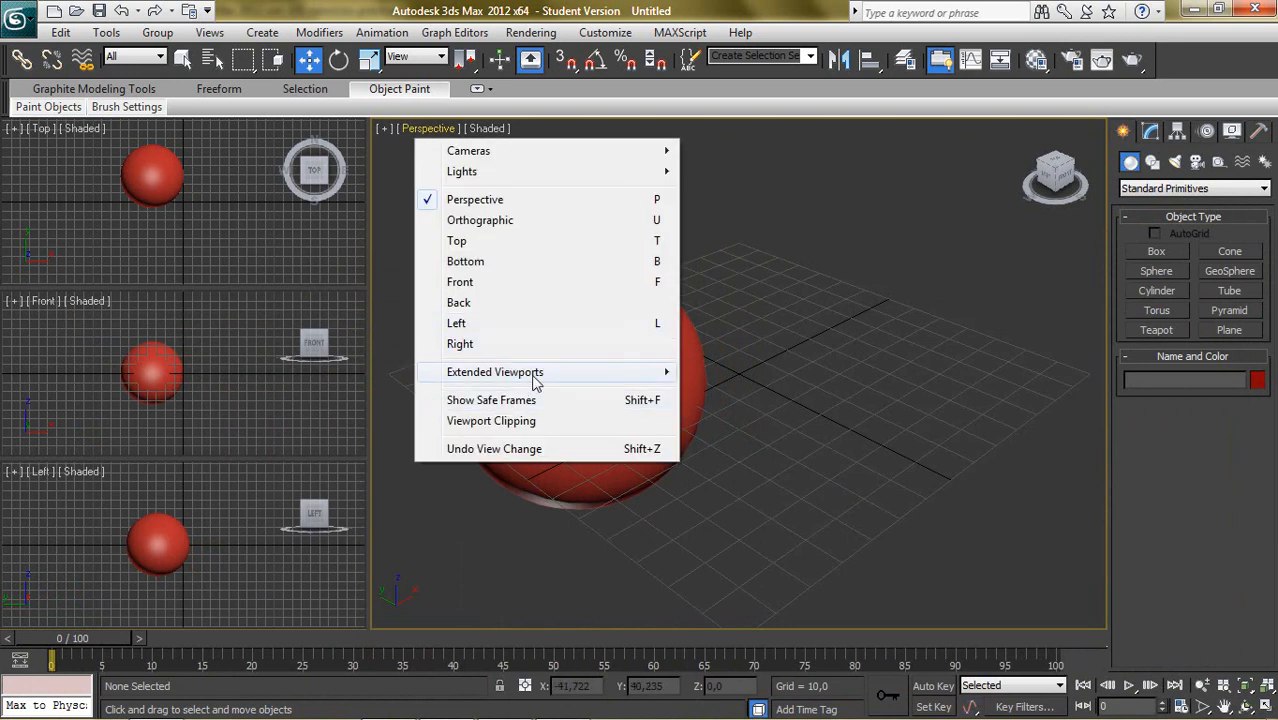
pyautogui.moveTo(538, 377)
pyautogui.click(722, 273)
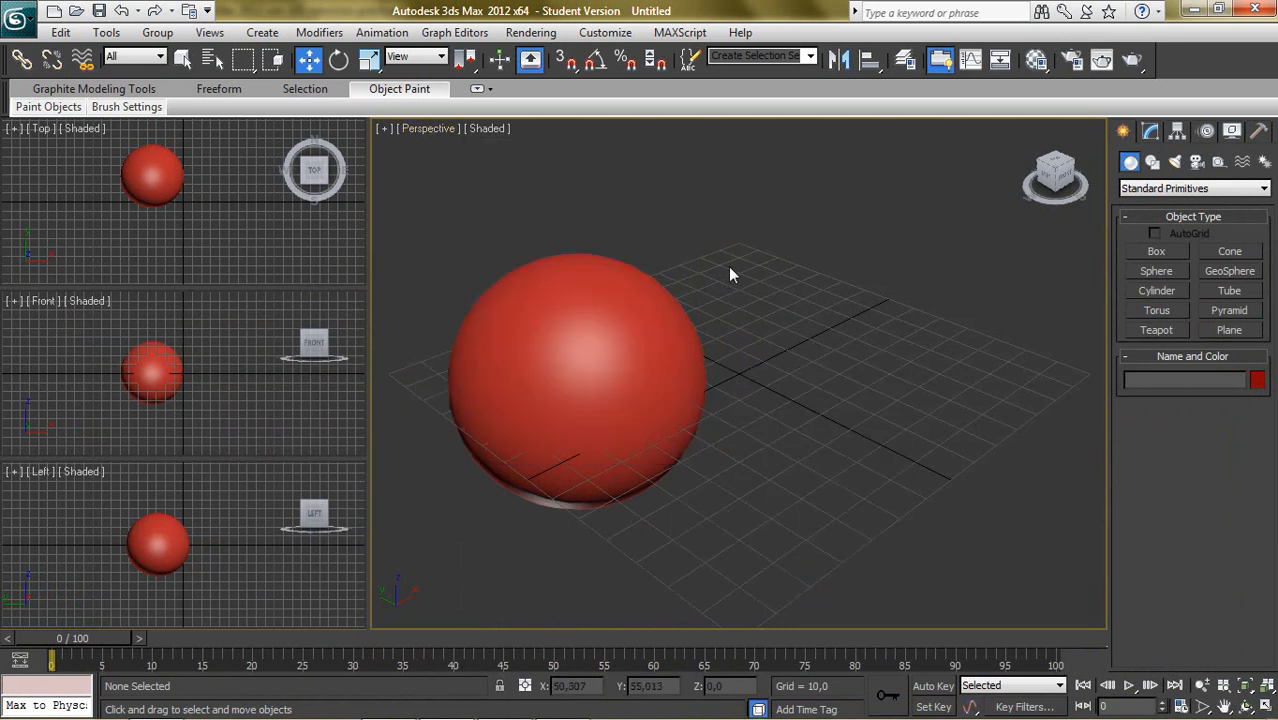
pyautogui.click(385, 128)
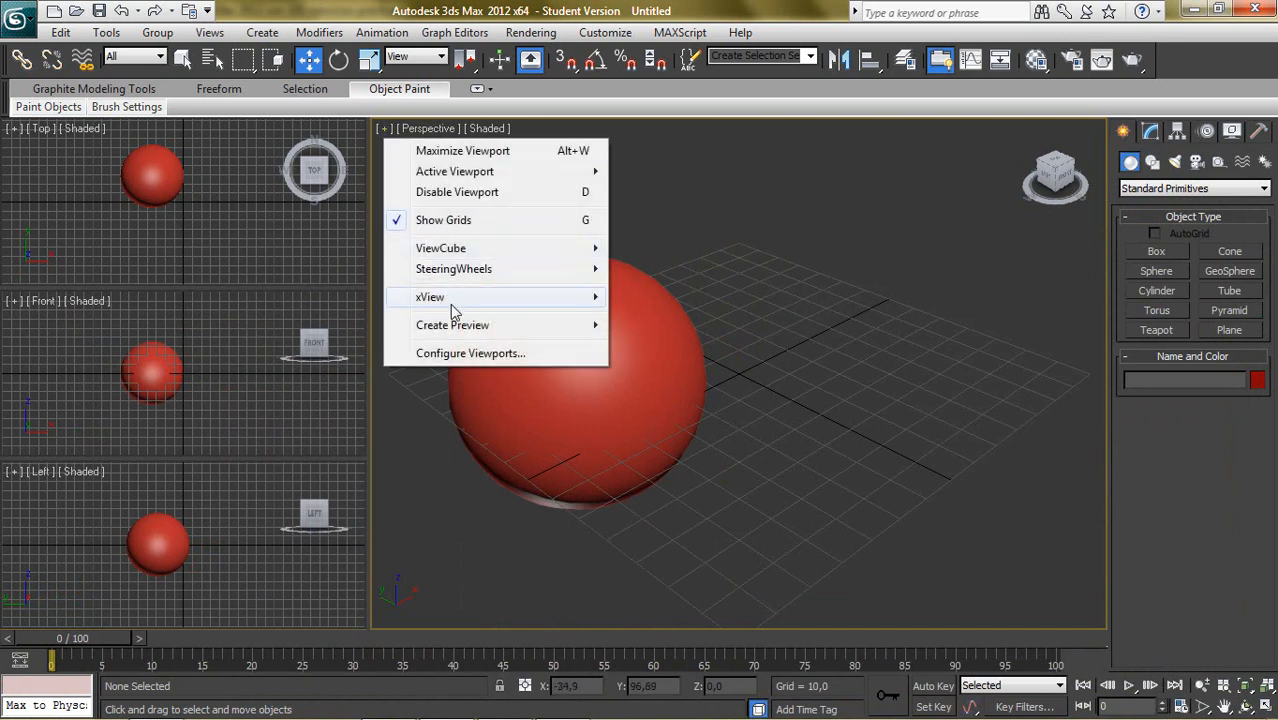
pyautogui.moveTo(462, 306)
pyautogui.click(627, 299)
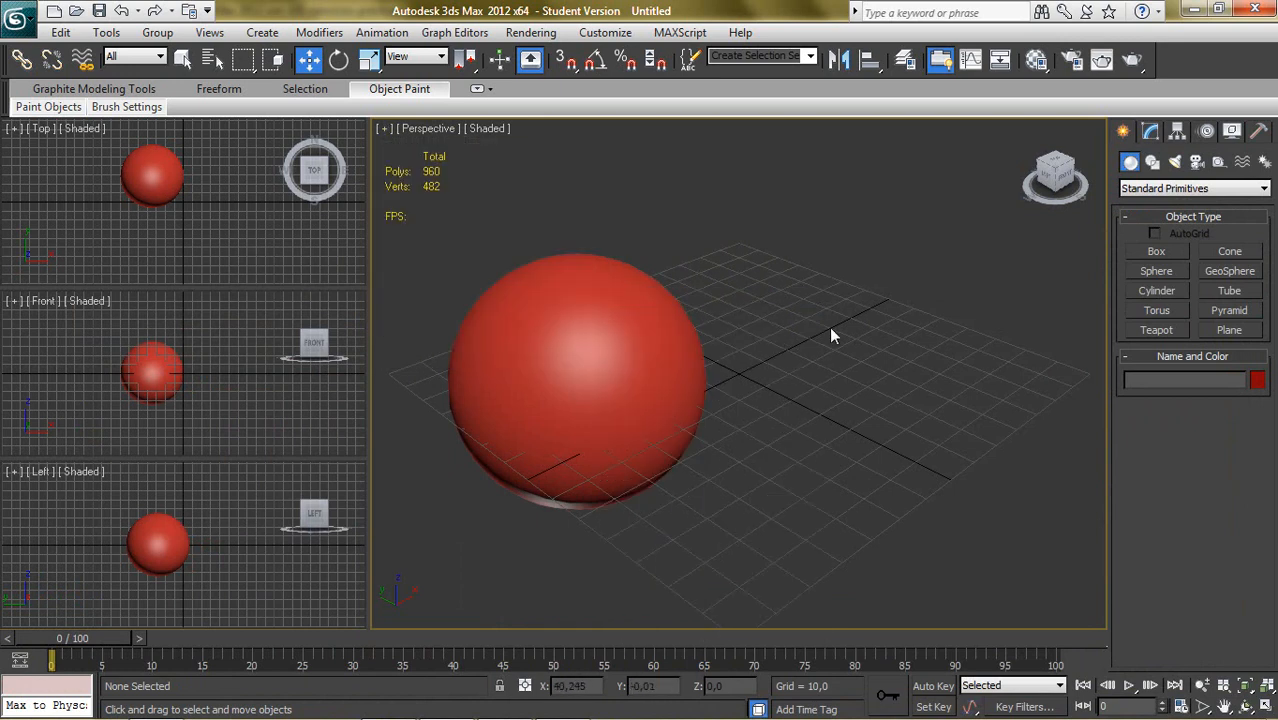
# - Select the sphere and turn on Edged Faces in the Perspective view
pyautogui.click(646, 394)
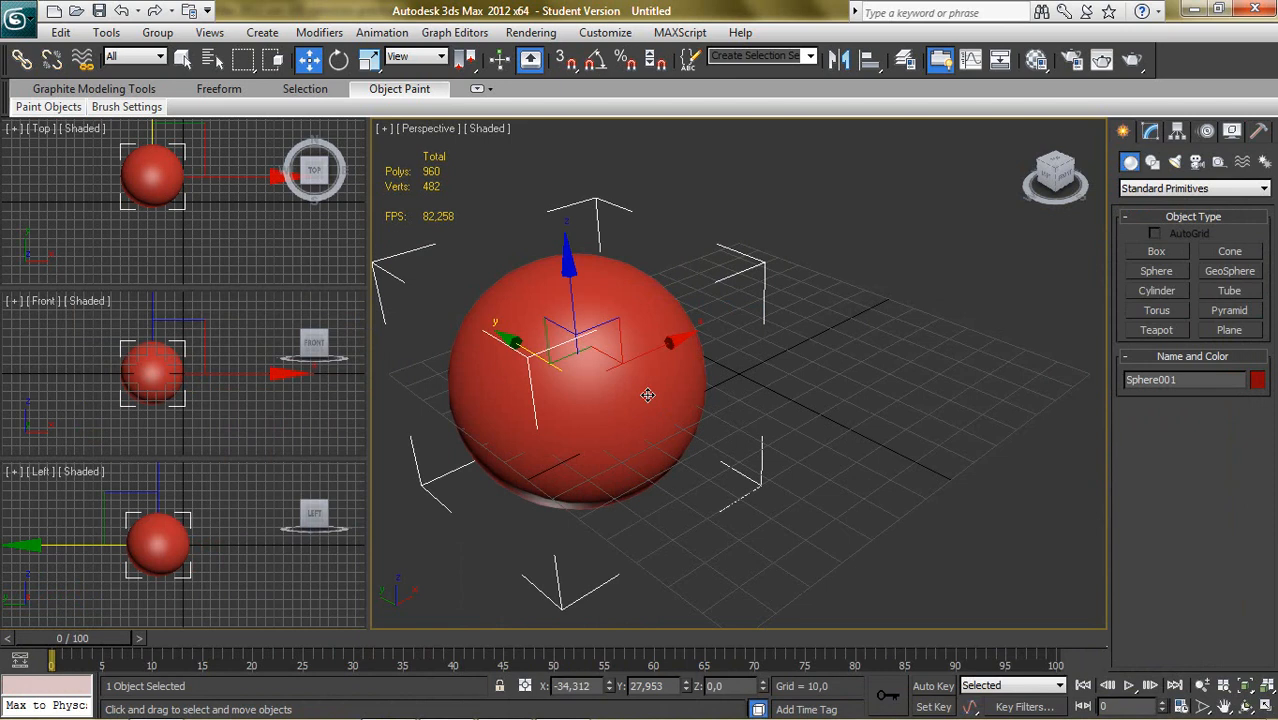
pyautogui.click(986, 398)
pyautogui.click(656, 358)
pyautogui.press('F4')
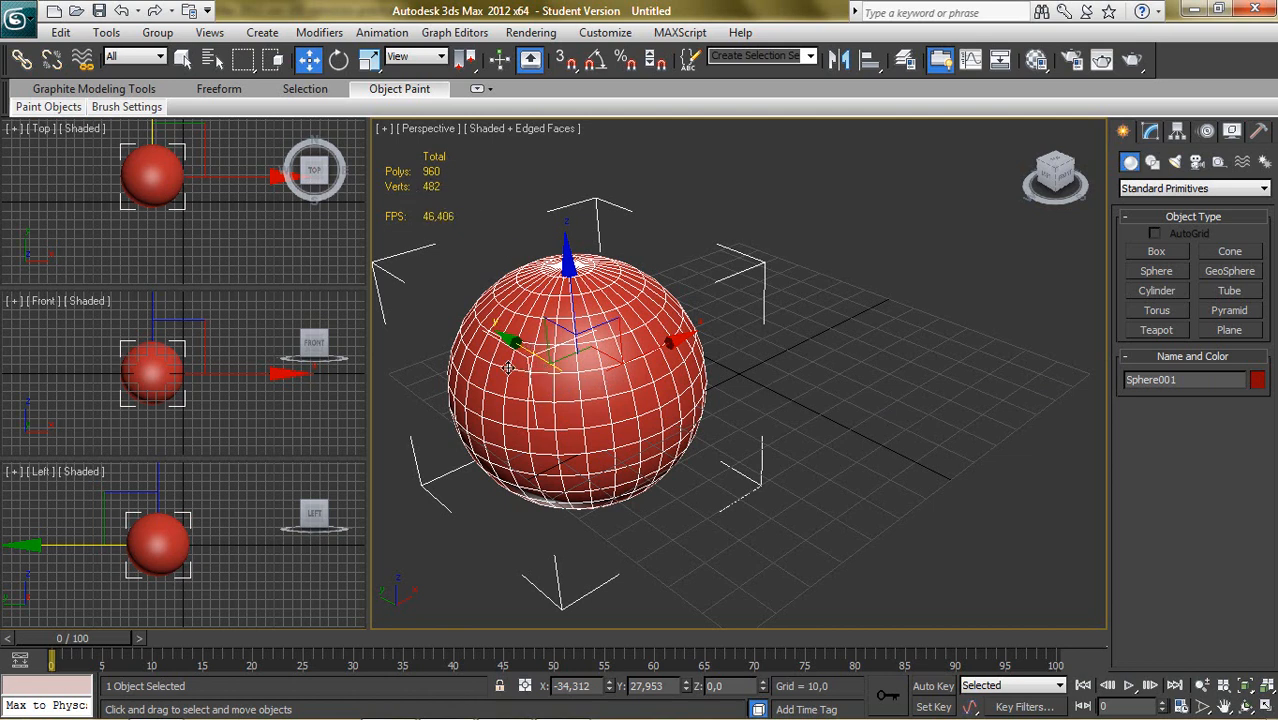
# - Configure the viewport statistics to include Triangle Count, exclude Frames Per Second and report Total + Selection, and deselect the sphere
pyautogui.click(381, 130)
pyautogui.click(423, 352)
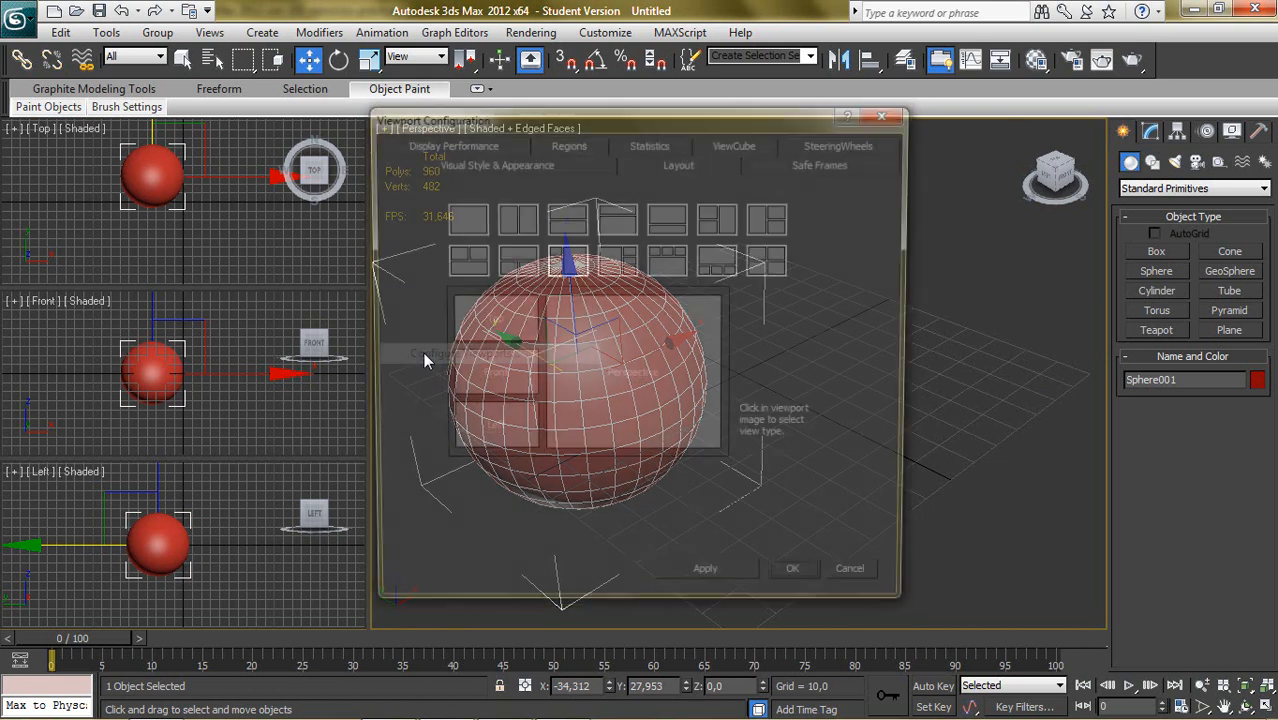
pyautogui.click(668, 149)
pyautogui.moveTo(664, 128); pyautogui.dragTo(1037, 128)
pyautogui.moveTo(932, 125); pyautogui.dragTo(844, 116)
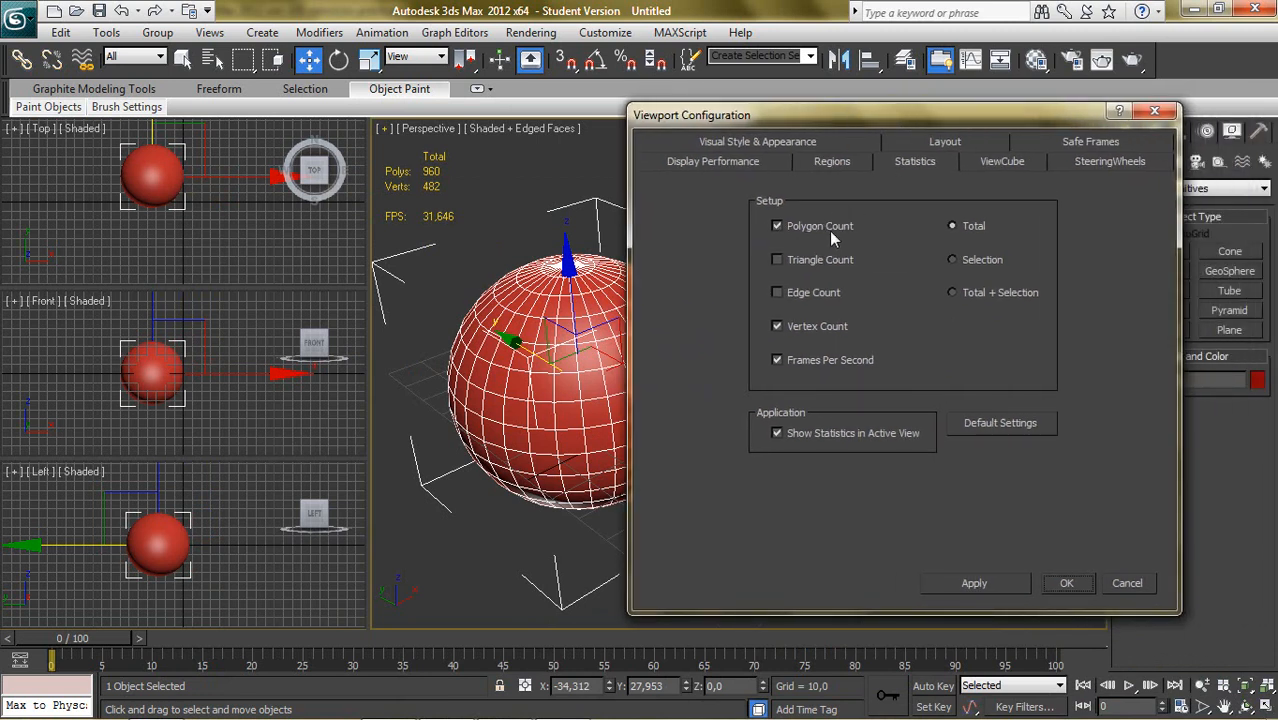
pyautogui.click(778, 261)
pyautogui.click(779, 361)
pyautogui.click(952, 294)
pyautogui.click(975, 582)
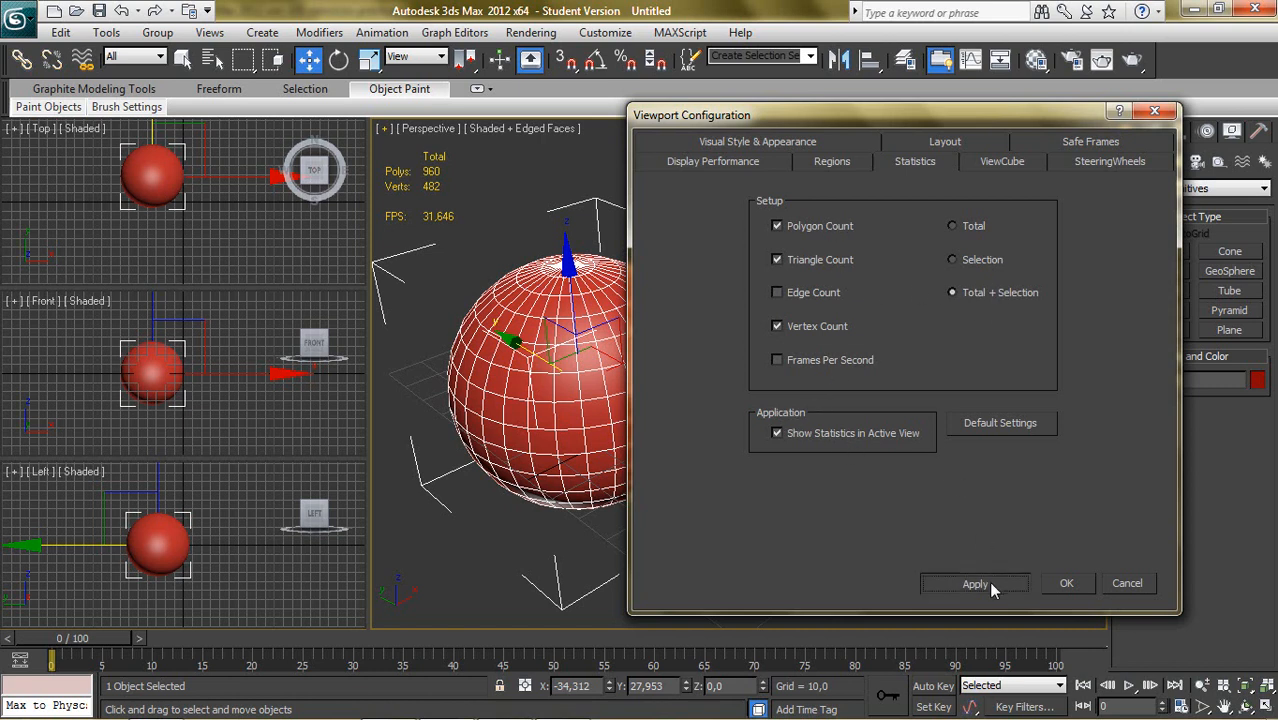
pyautogui.click(1065, 583)
pyautogui.click(902, 355)
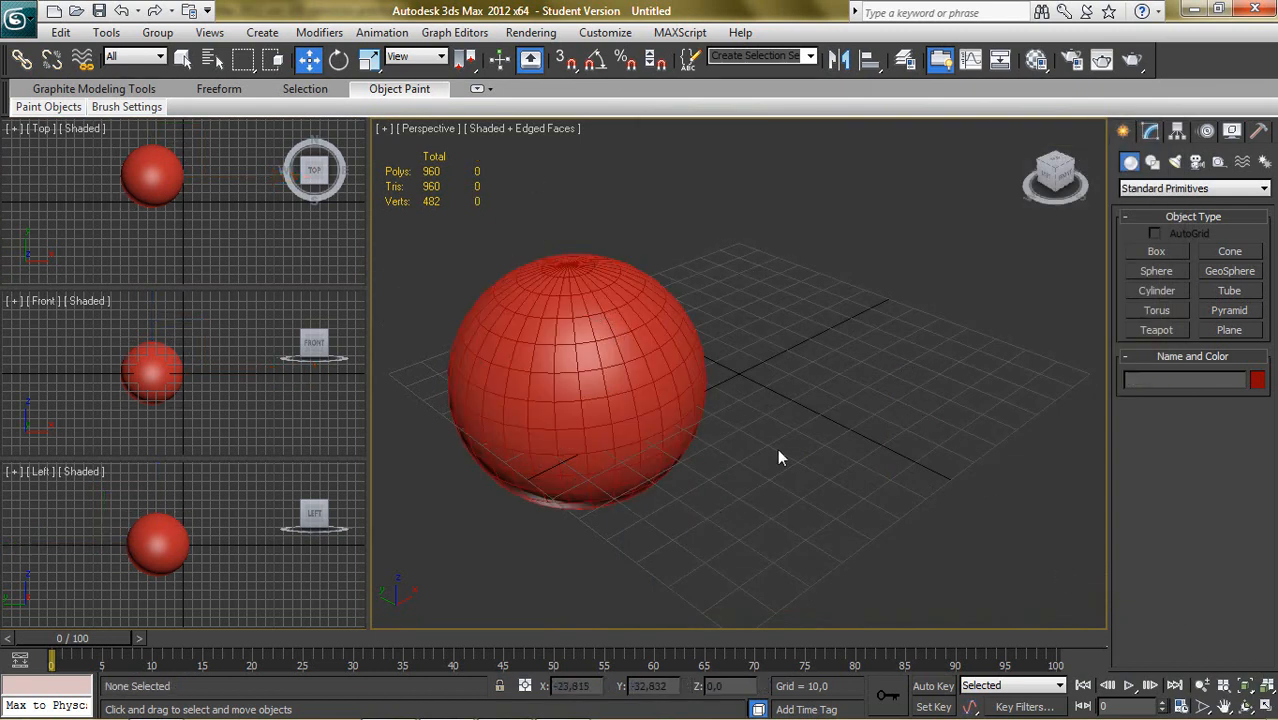
# - Create a cylinder of about 18.9 radius and 50 height beside the sphere in the Perspective view, and activate the Move tool
pyautogui.click(1157, 290)
pyautogui.moveTo(803, 364); pyautogui.dragTo(868, 372)
pyautogui.click(872, 180)
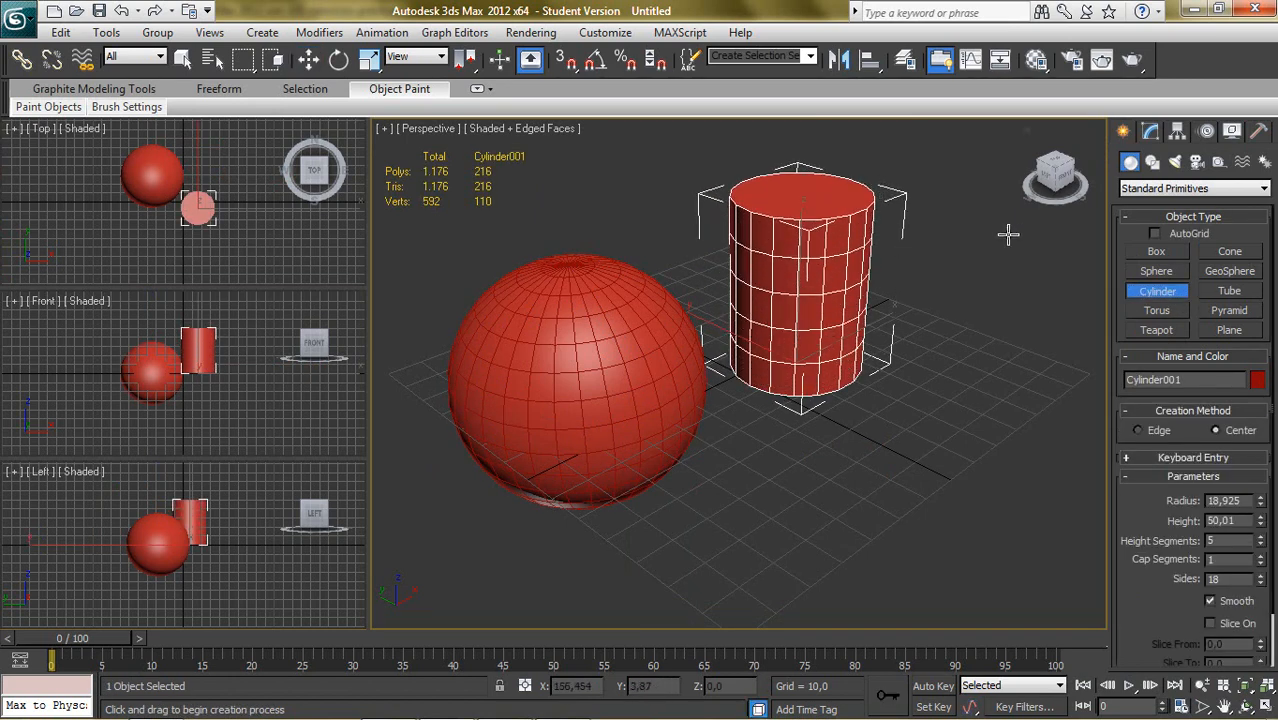
pyautogui.press('w')
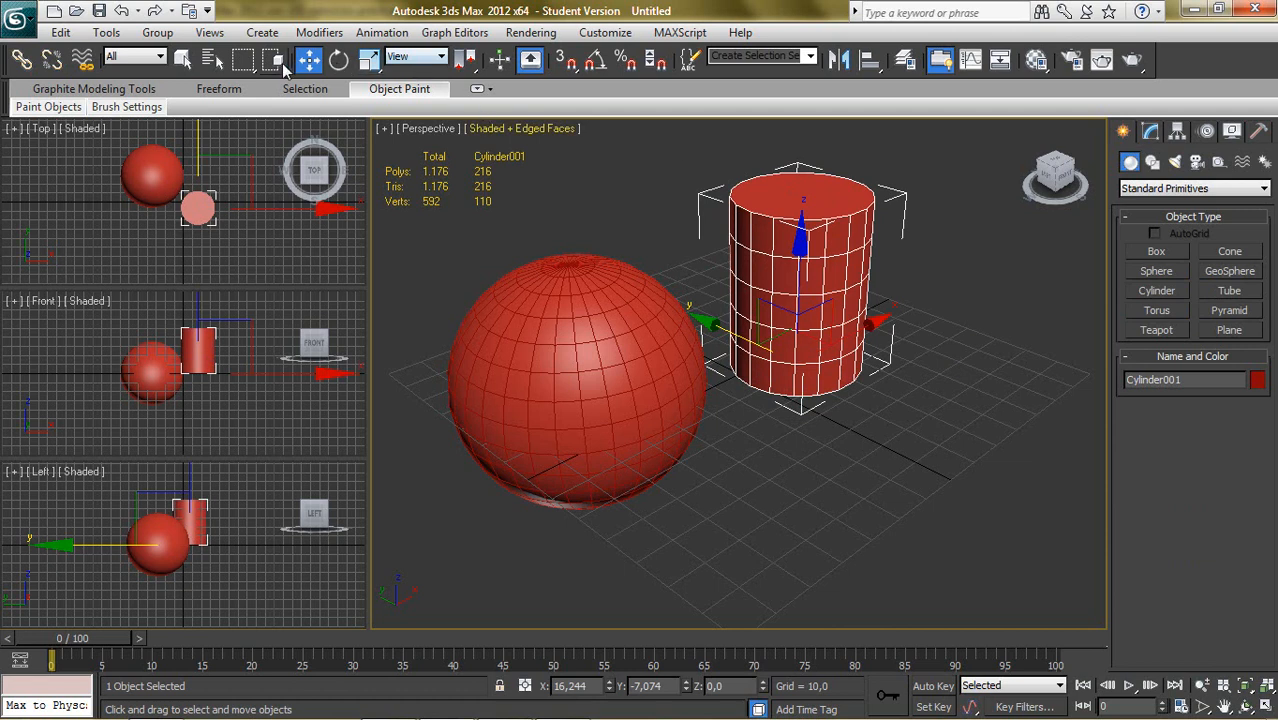
# - Compare the total and selection statistics with nothing selected, both objects selected, only the sphere, and only the cylinder
pyautogui.click(792, 530)
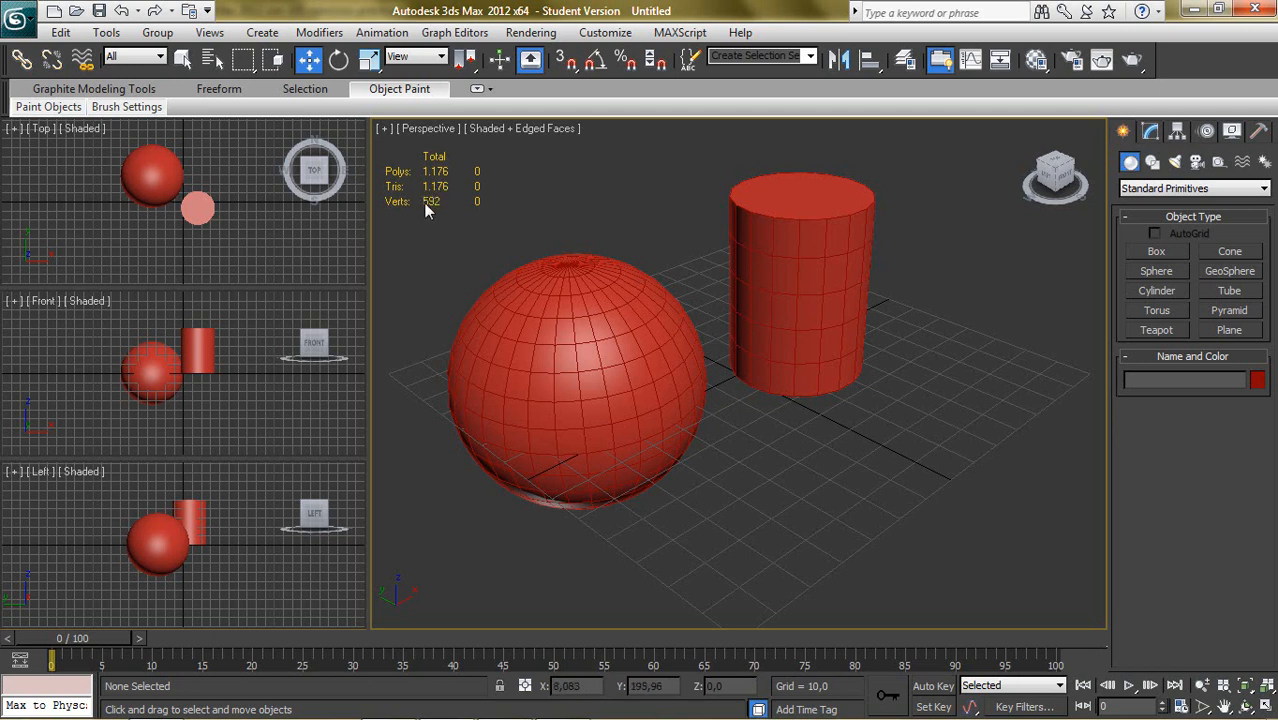
pyautogui.click(576, 286)
pyautogui.click(654, 246)
pyautogui.moveTo(585, 194); pyautogui.dragTo(895, 413)
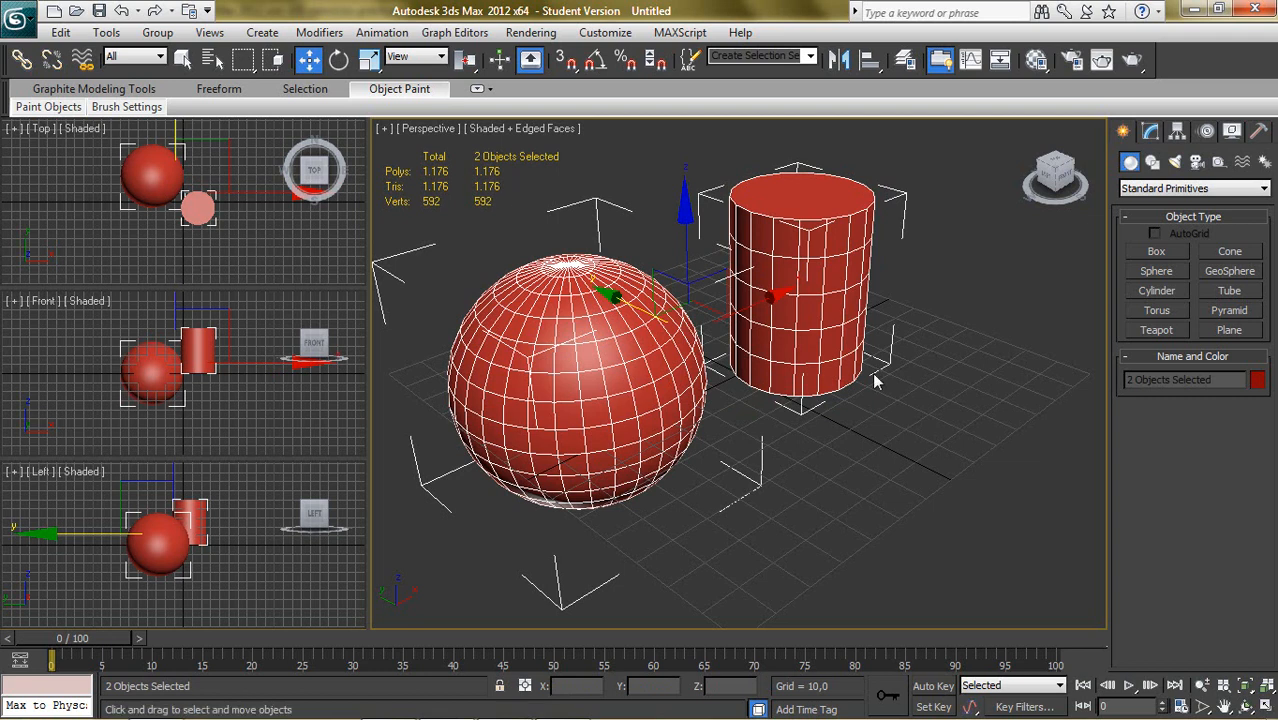
pyautogui.click(874, 448)
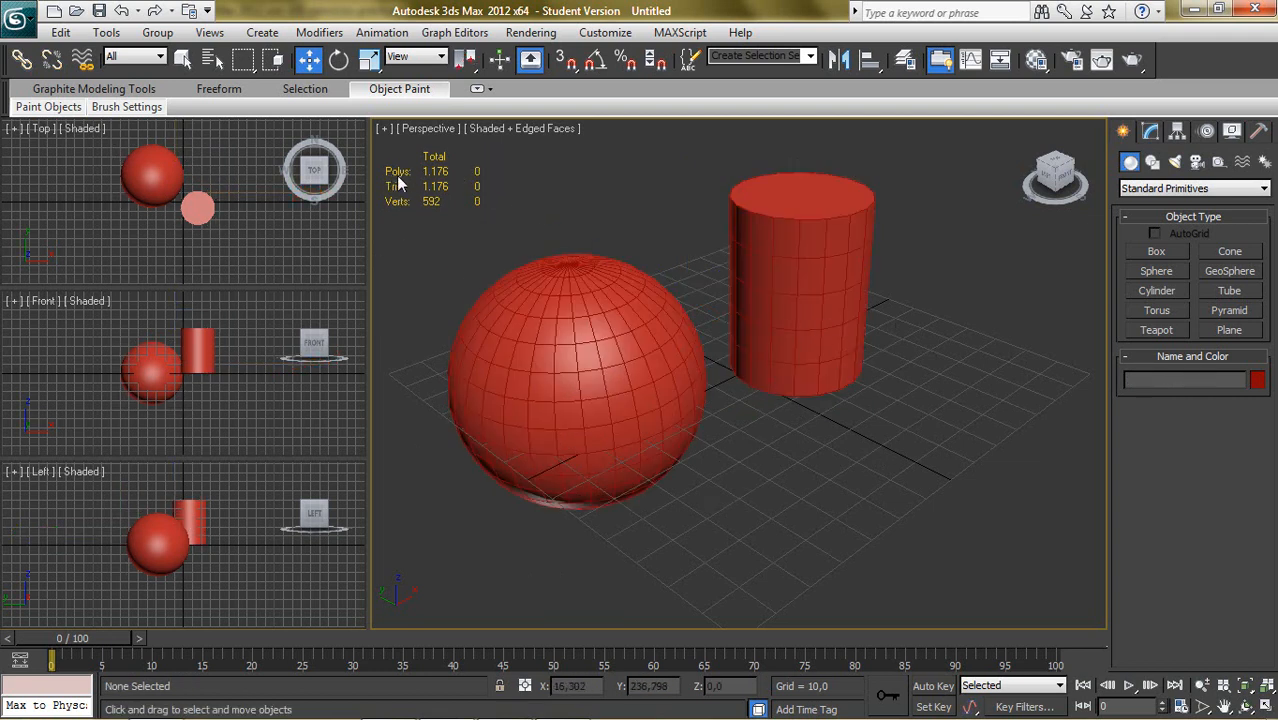
pyautogui.click(585, 344)
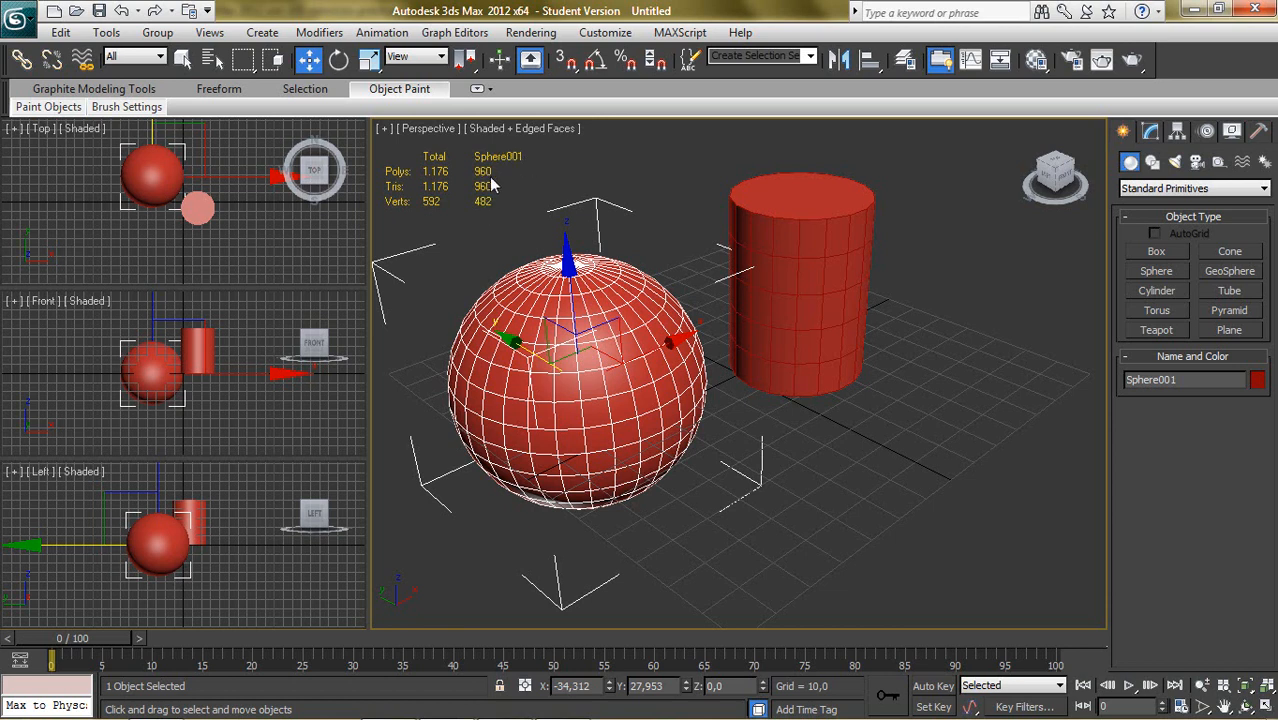
pyautogui.click(812, 258)
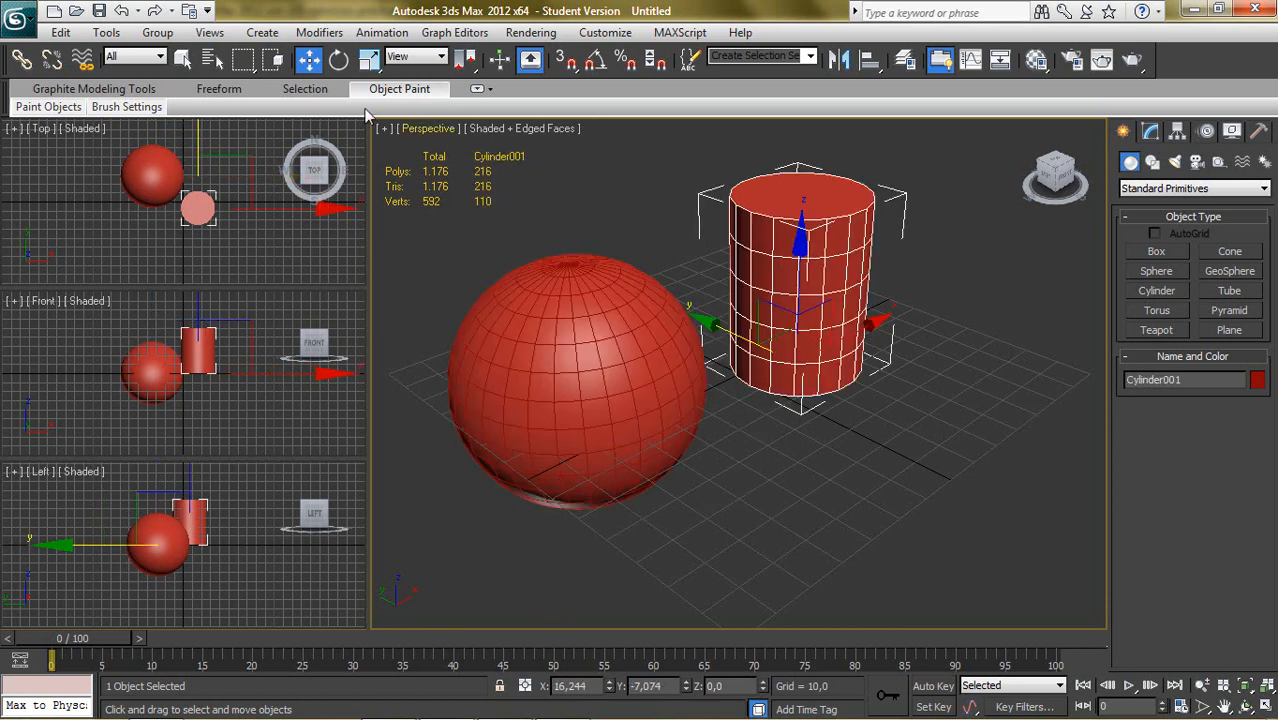
# - Reopen the statistics configuration, try the Total and Selection modes, return to Total + Selection and move the dialog aside
pyautogui.click(384, 129)
pyautogui.click(450, 355)
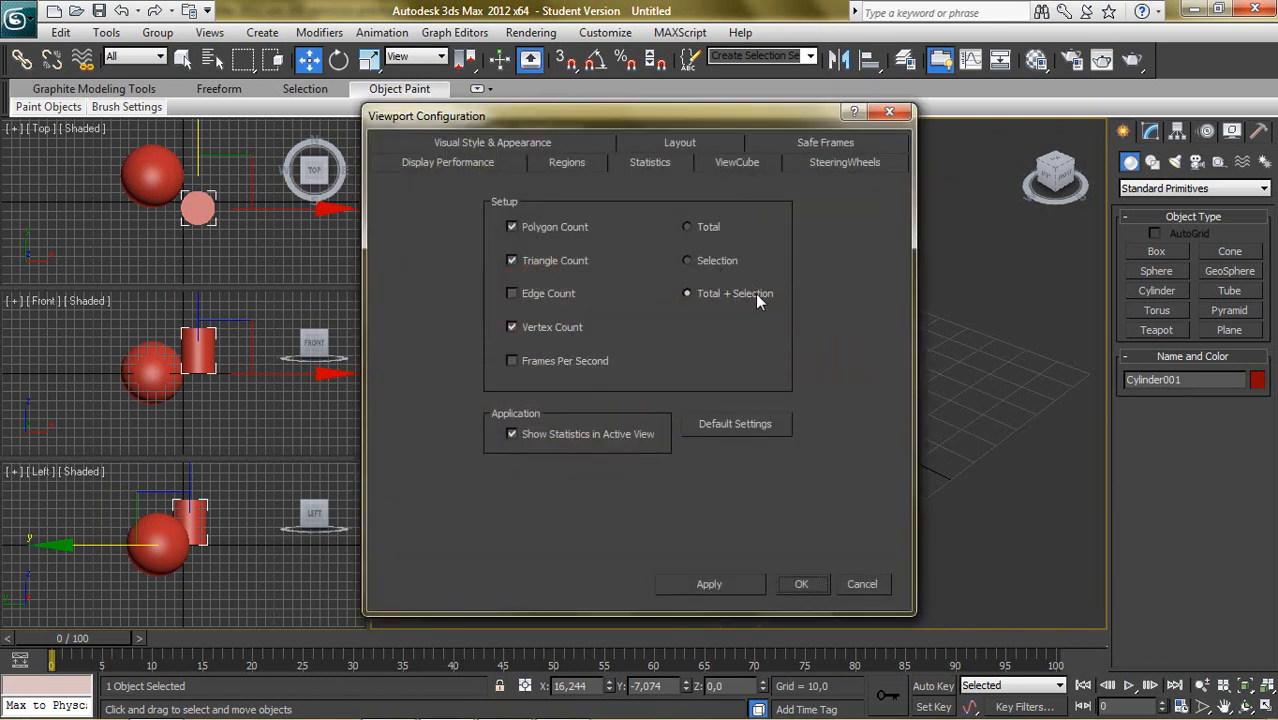
pyautogui.click(688, 228)
pyautogui.click(712, 261)
pyautogui.click(715, 293)
pyautogui.moveTo(621, 121); pyautogui.dragTo(587, 255)
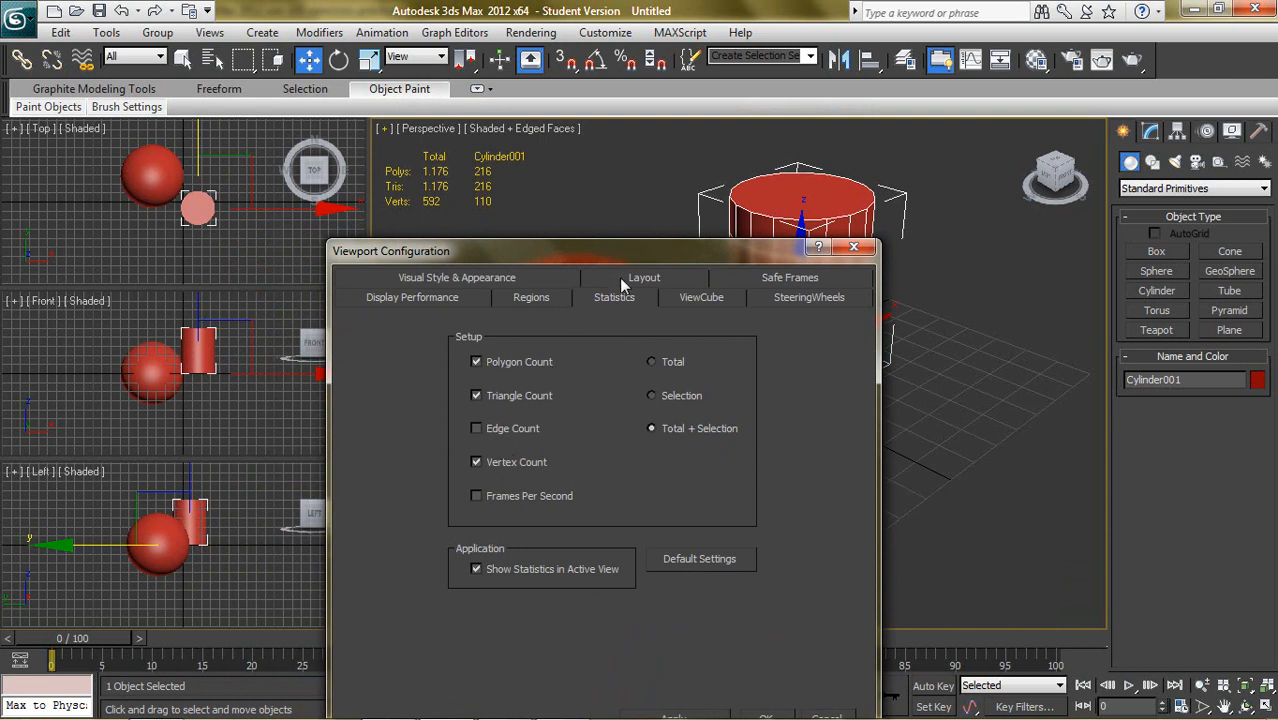
pyautogui.moveTo(632, 251); pyautogui.dragTo(477, 200)
# - Set the ViewCube to show only in the active view, review its size and inactive opacity options, and accept the configuration
pyautogui.click(546, 246)
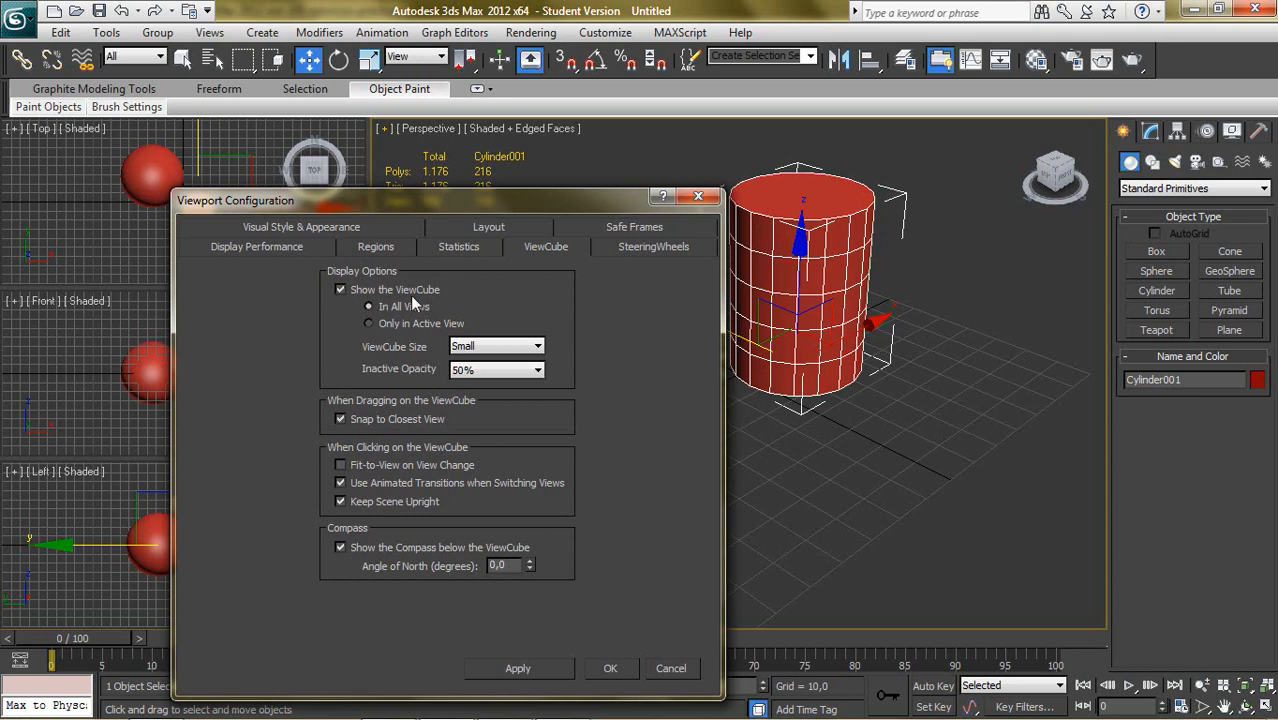
pyautogui.click(349, 287)
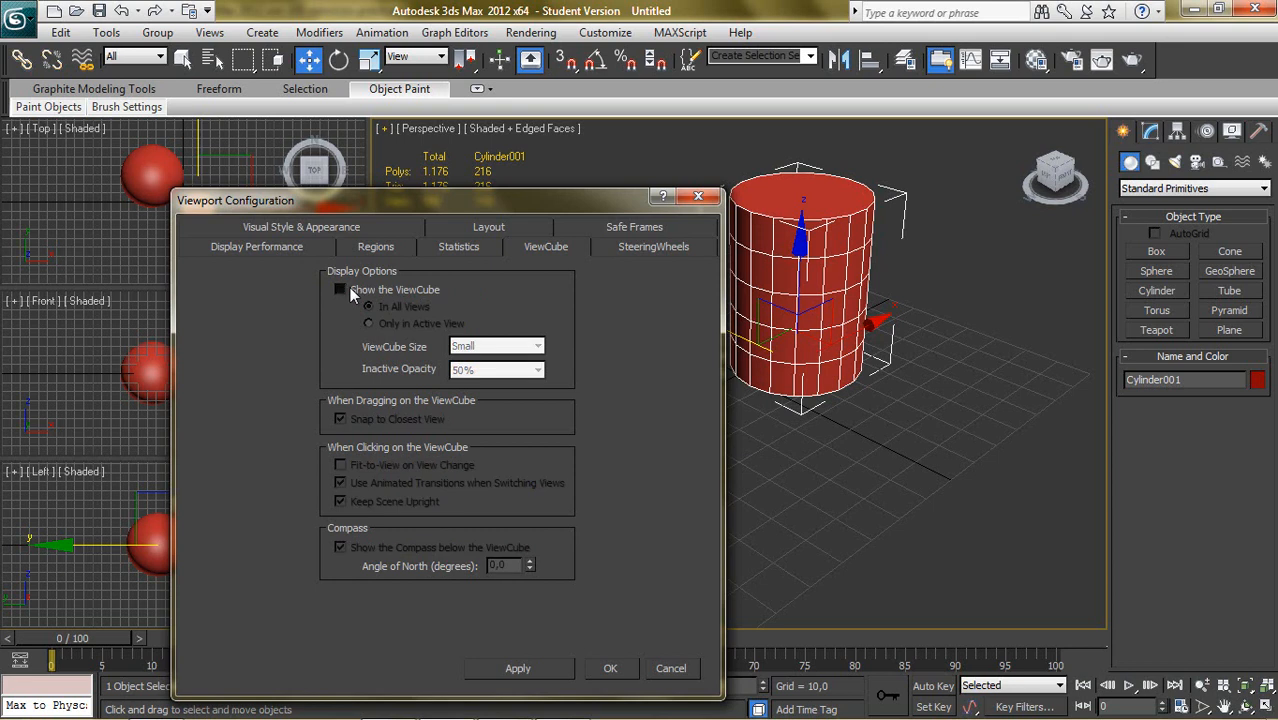
pyautogui.click(349, 287)
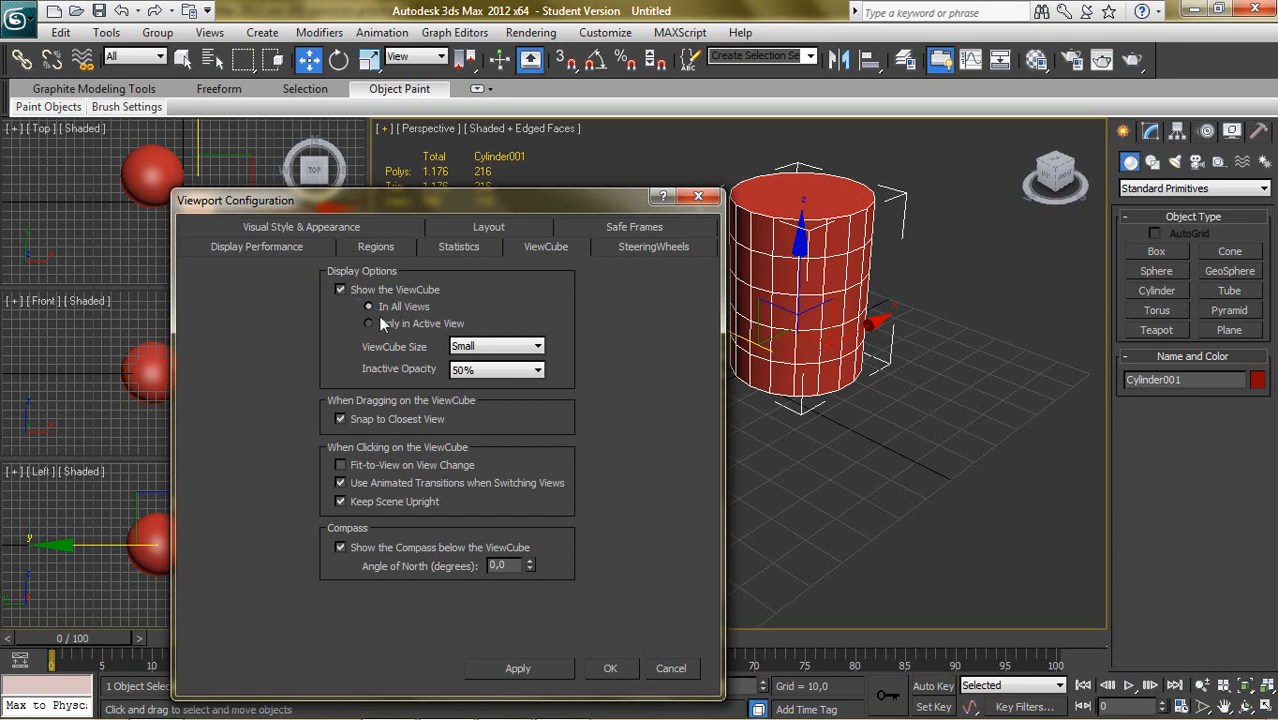
pyautogui.click(410, 323)
pyautogui.click(512, 347)
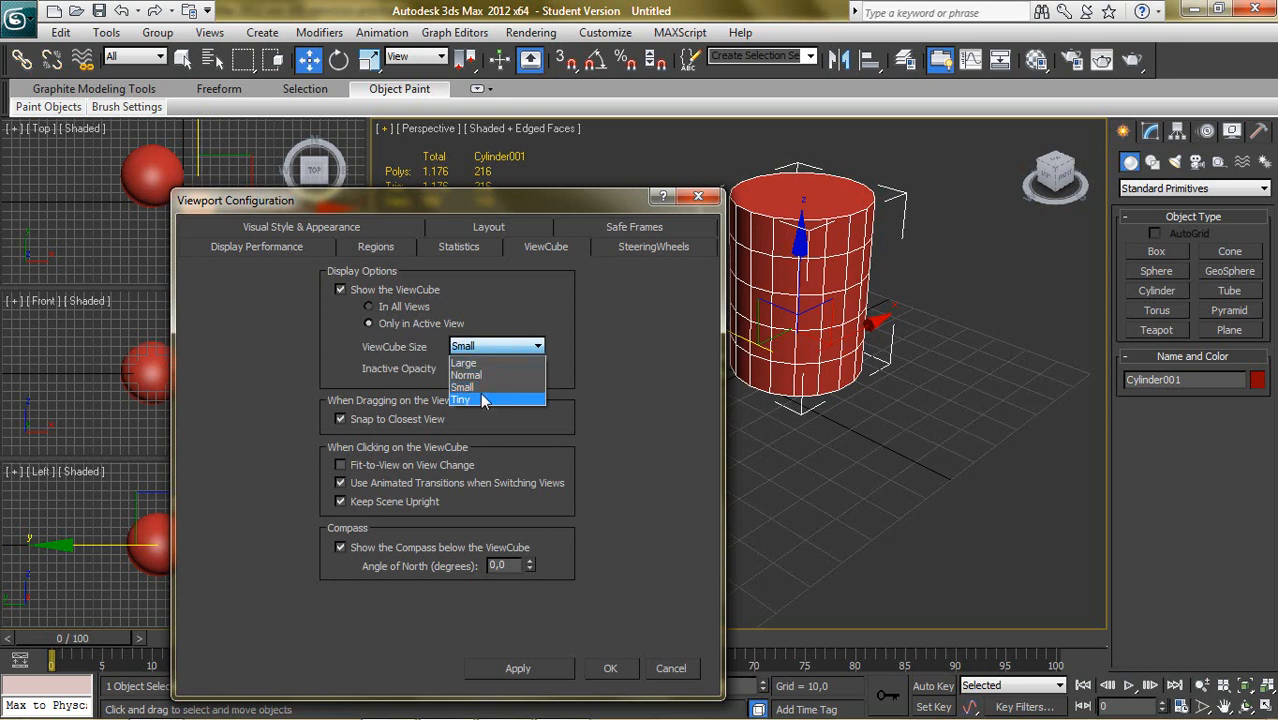
pyautogui.click(511, 320)
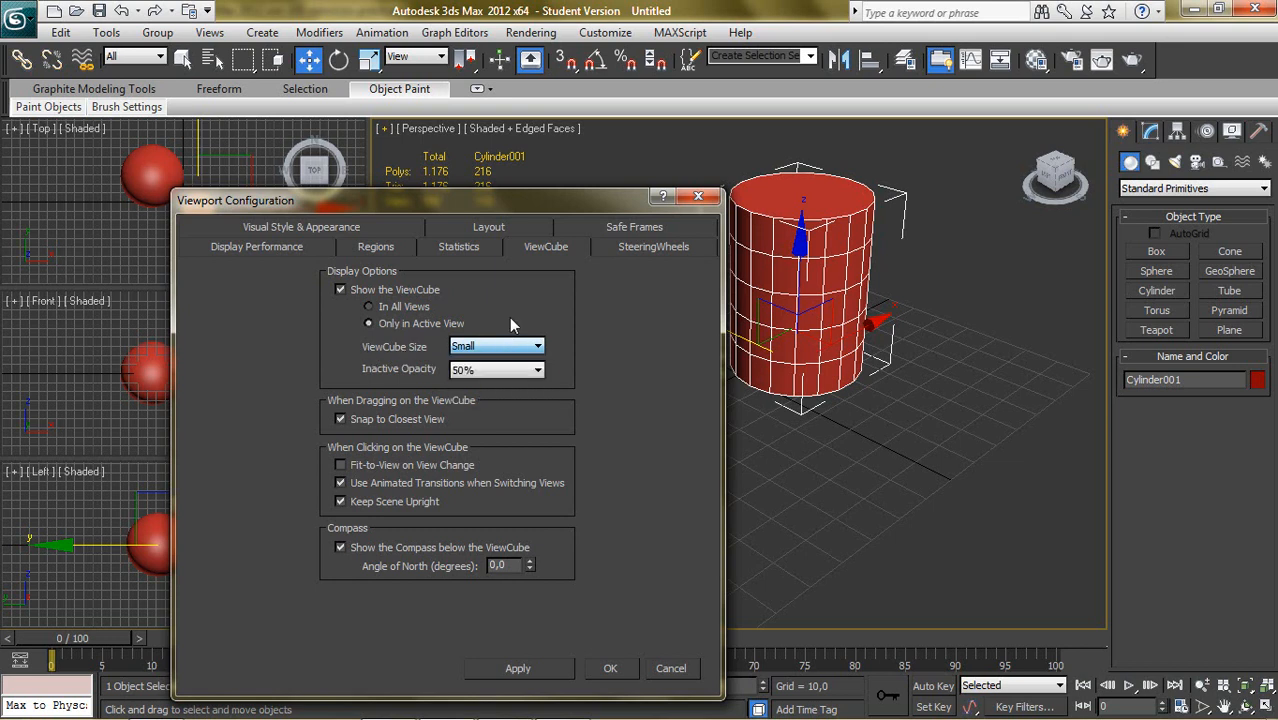
pyautogui.click(502, 372)
pyautogui.click(504, 376)
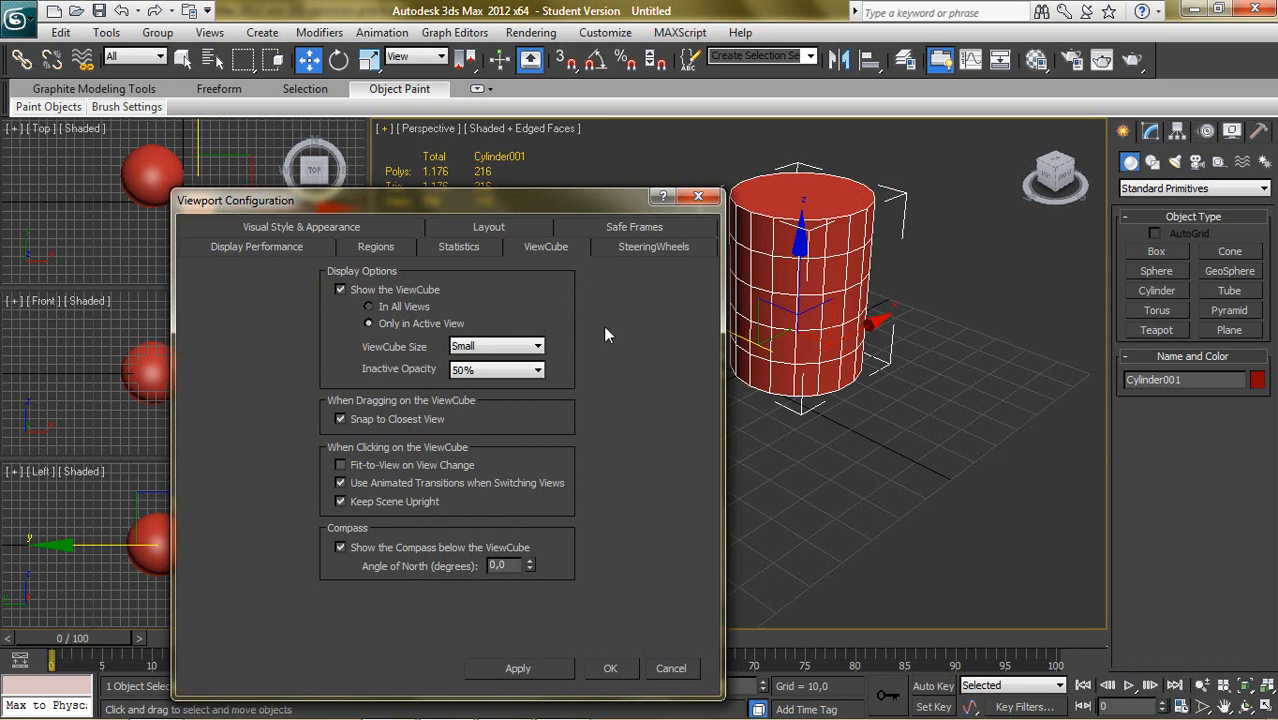
pyautogui.click(605, 669)
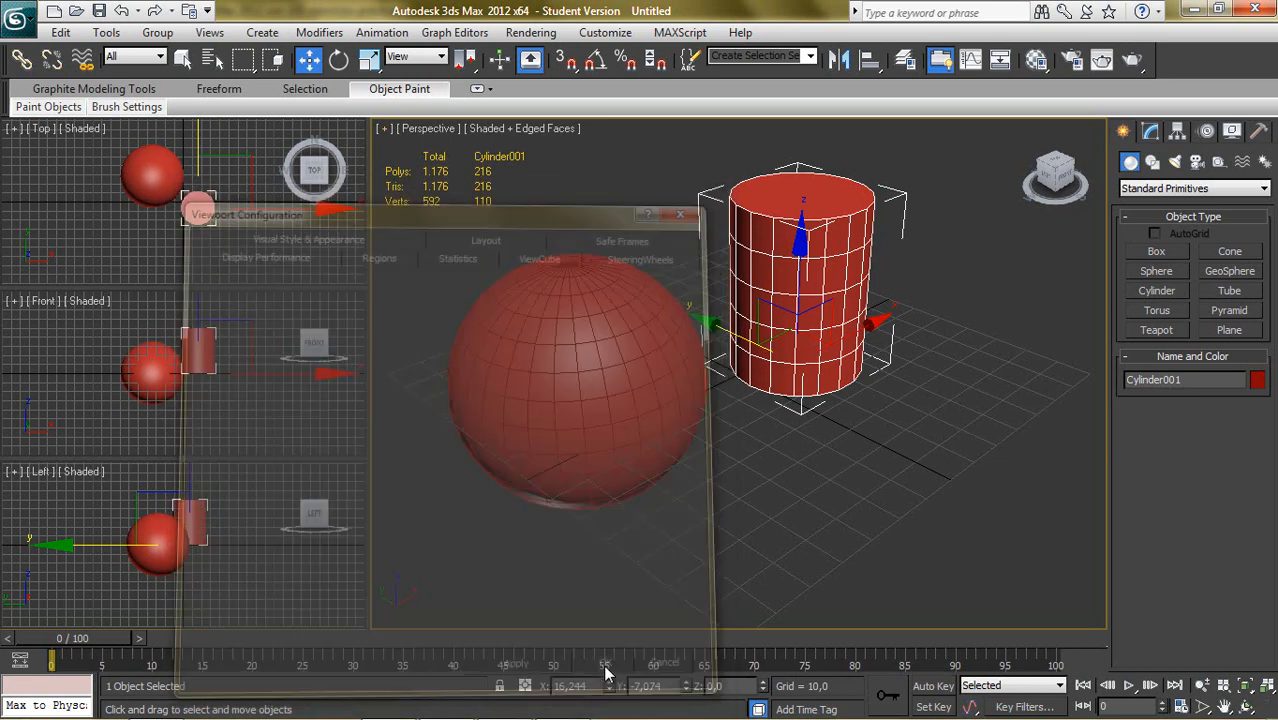
# - Activate the Top, Front, Left and Perspective views in turn to check how the ViewCube displays in each
pyautogui.click(808, 472)
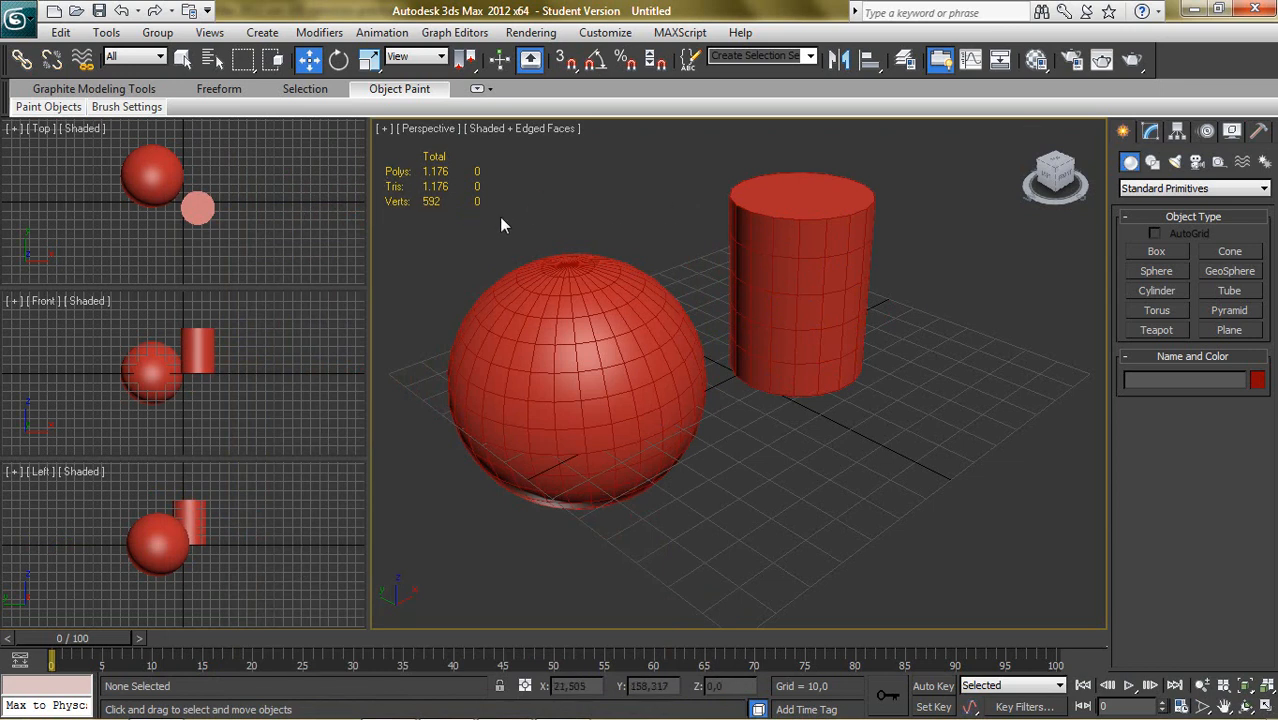
pyautogui.click(304, 229)
pyautogui.click(278, 351)
pyautogui.click(282, 485)
pyautogui.click(865, 520)
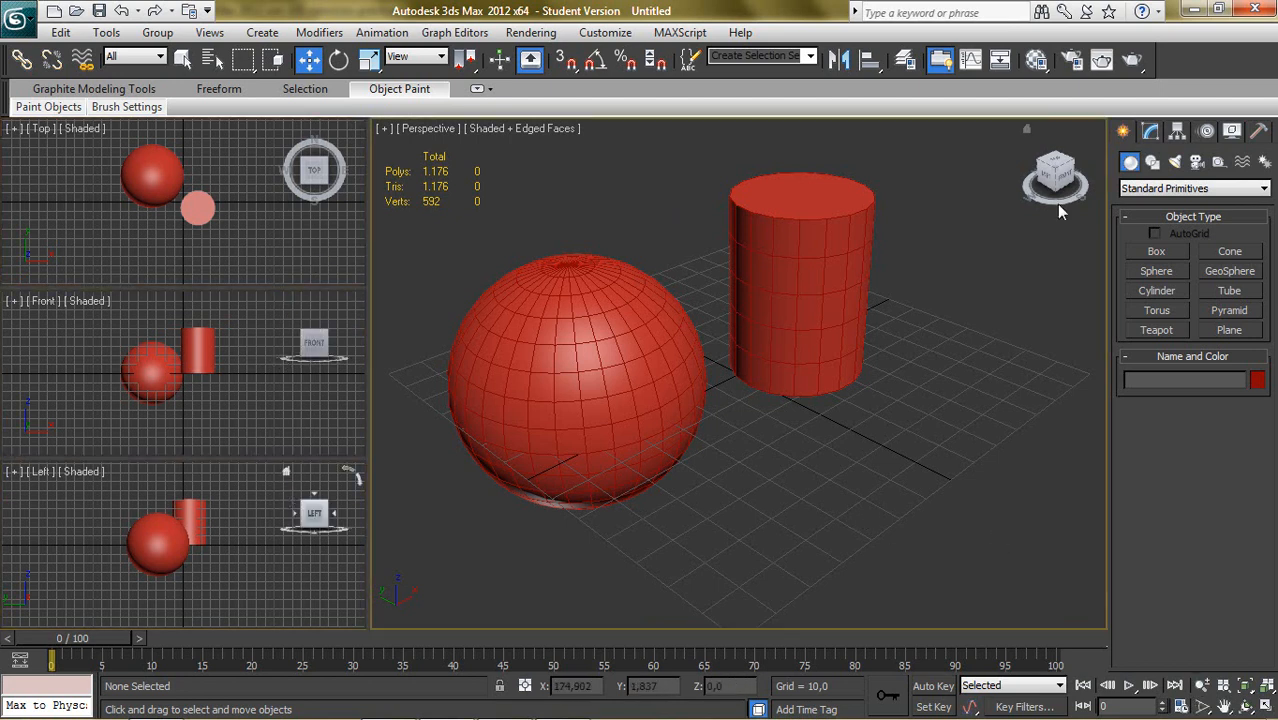
pyautogui.click(323, 245)
pyautogui.click(246, 381)
pyautogui.click(257, 518)
pyautogui.click(437, 535)
pyautogui.click(334, 404)
pyautogui.click(325, 257)
pyautogui.click(305, 365)
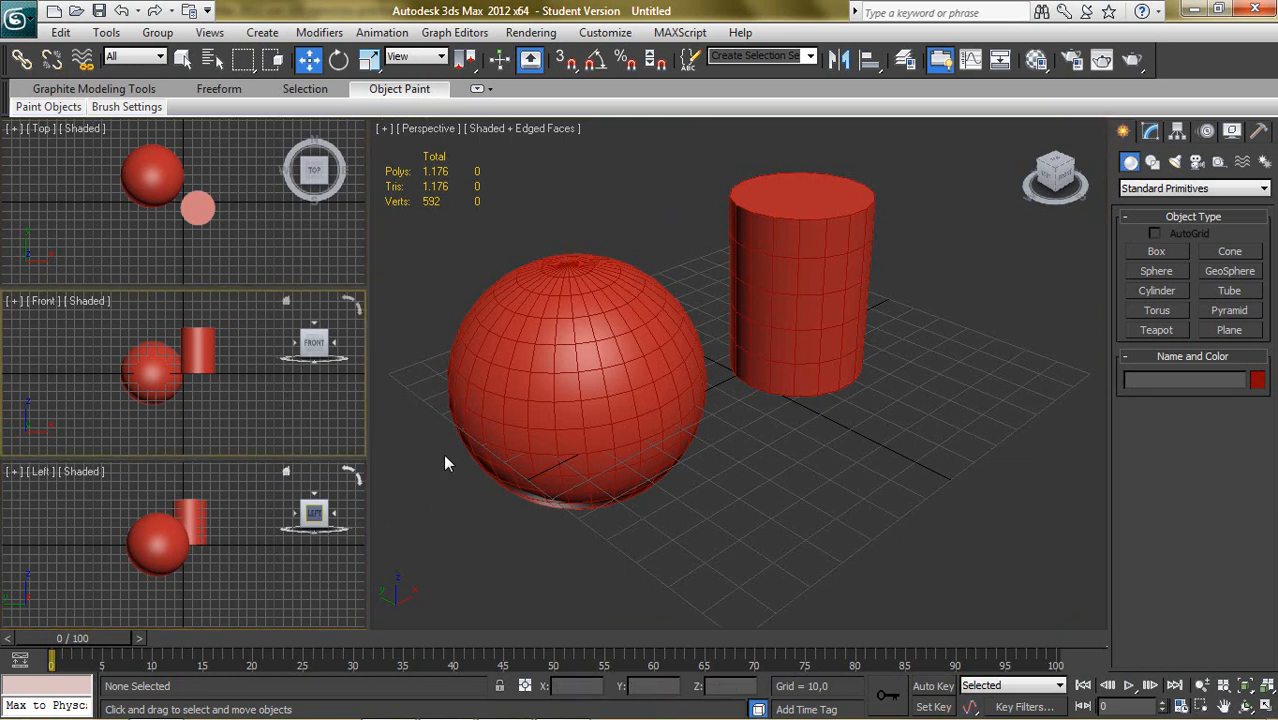
pyautogui.click(812, 518)
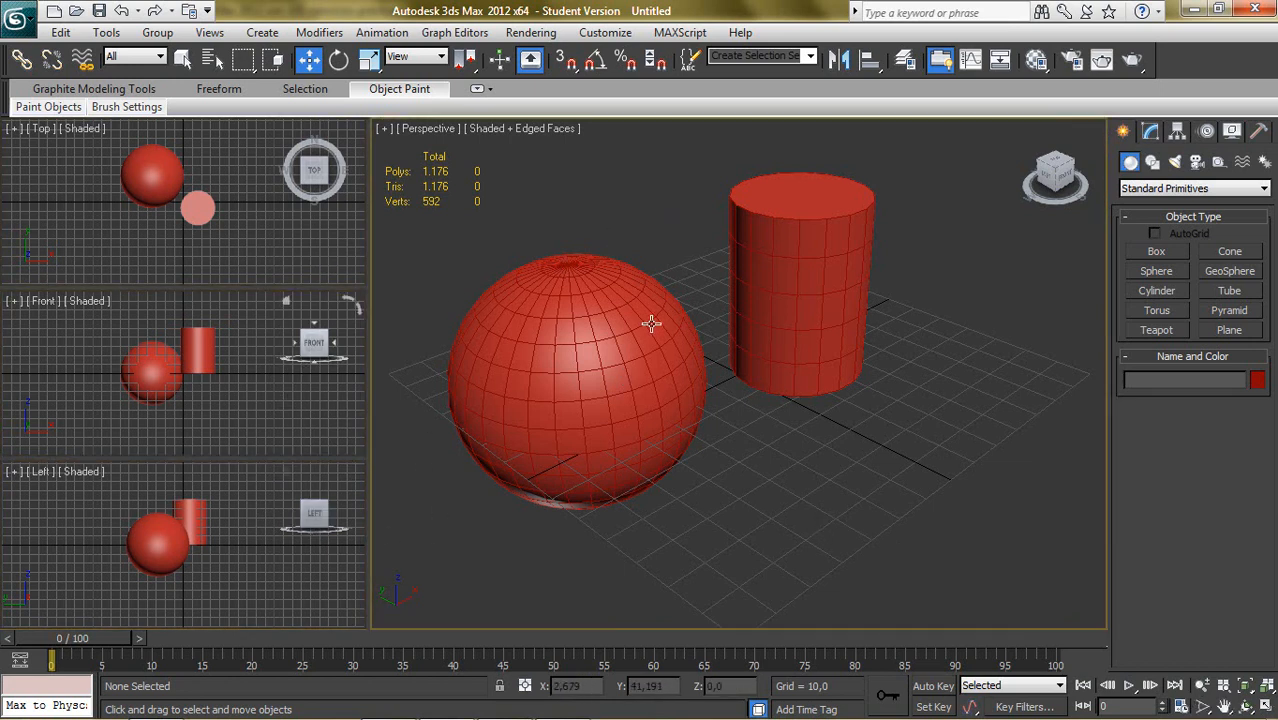
# - Review the SteeringWheels viewport configuration, adjust the Big Wheels size to about Normal, and accept the settings
pyautogui.click(384, 130)
pyautogui.click(469, 350)
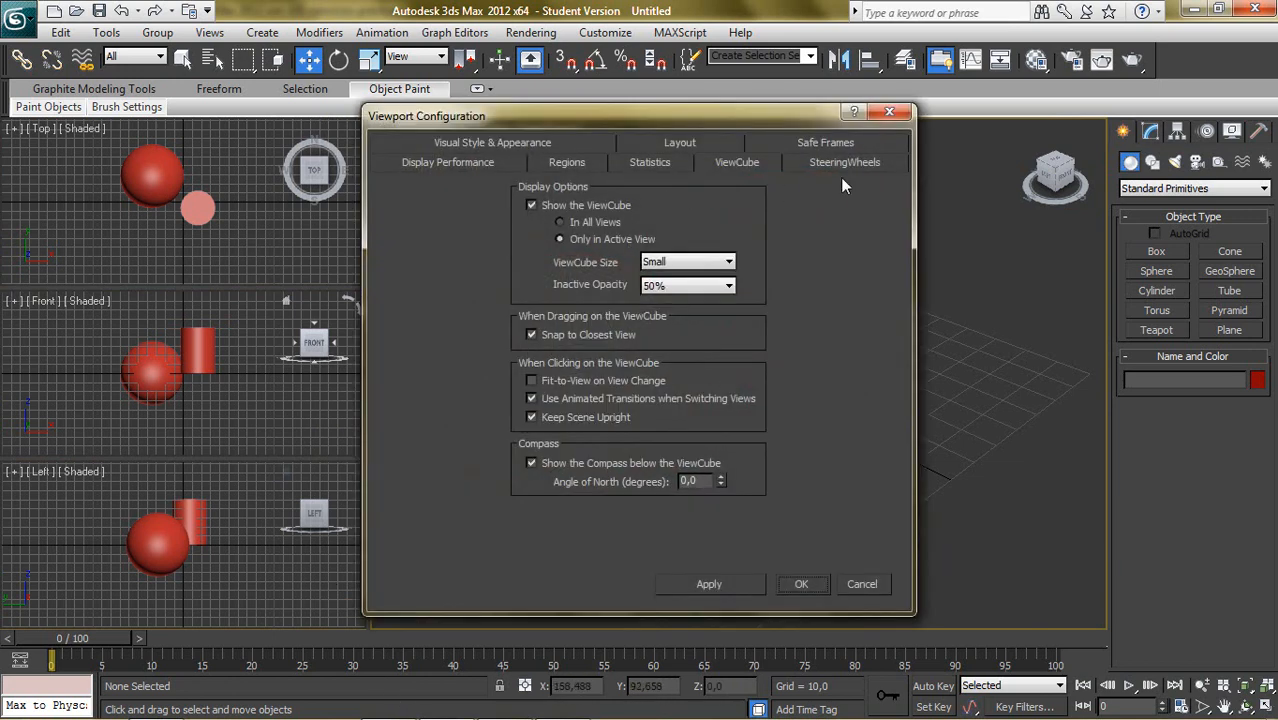
pyautogui.click(845, 163)
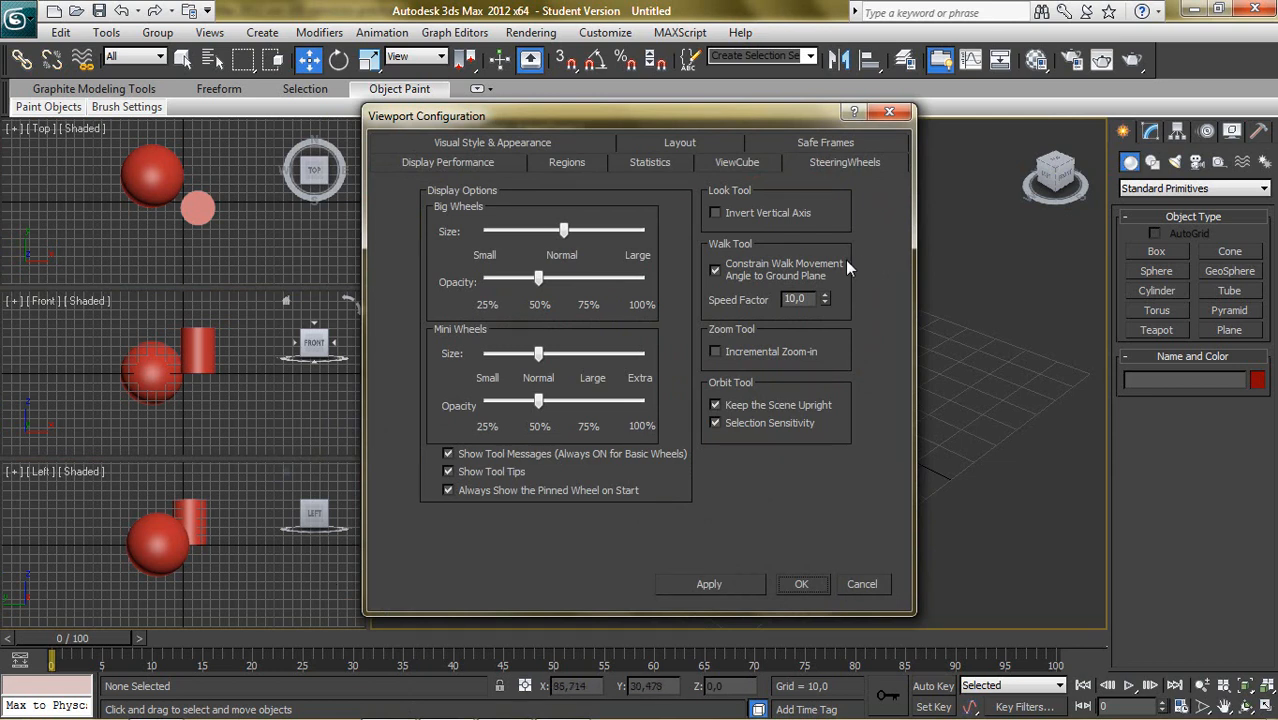
pyautogui.moveTo(564, 233)
pyautogui.mouseDown()
pyautogui.moveTo(630, 233)
pyautogui.moveTo(566, 234)
pyautogui.mouseUp()
pyautogui.click(786, 580)
# - Toggle the SteeringWheels on in the Perspective view
pyautogui.click(412, 131)
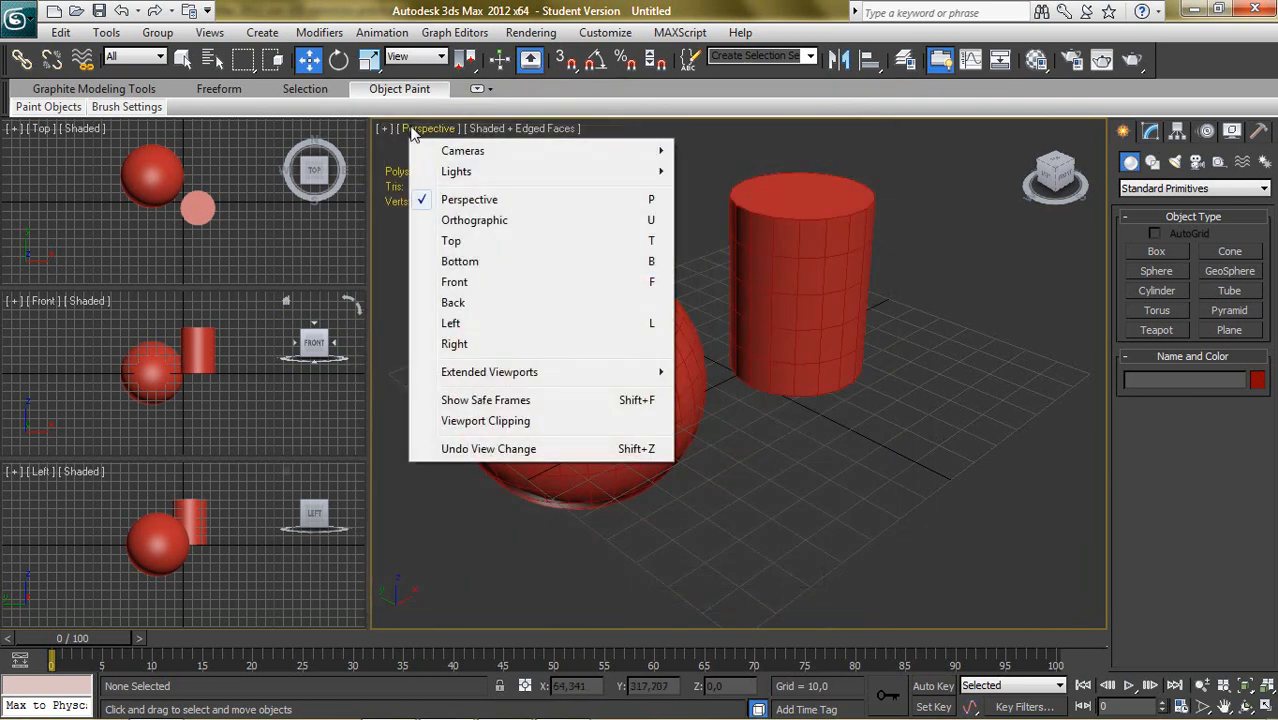
pyautogui.click(386, 130)
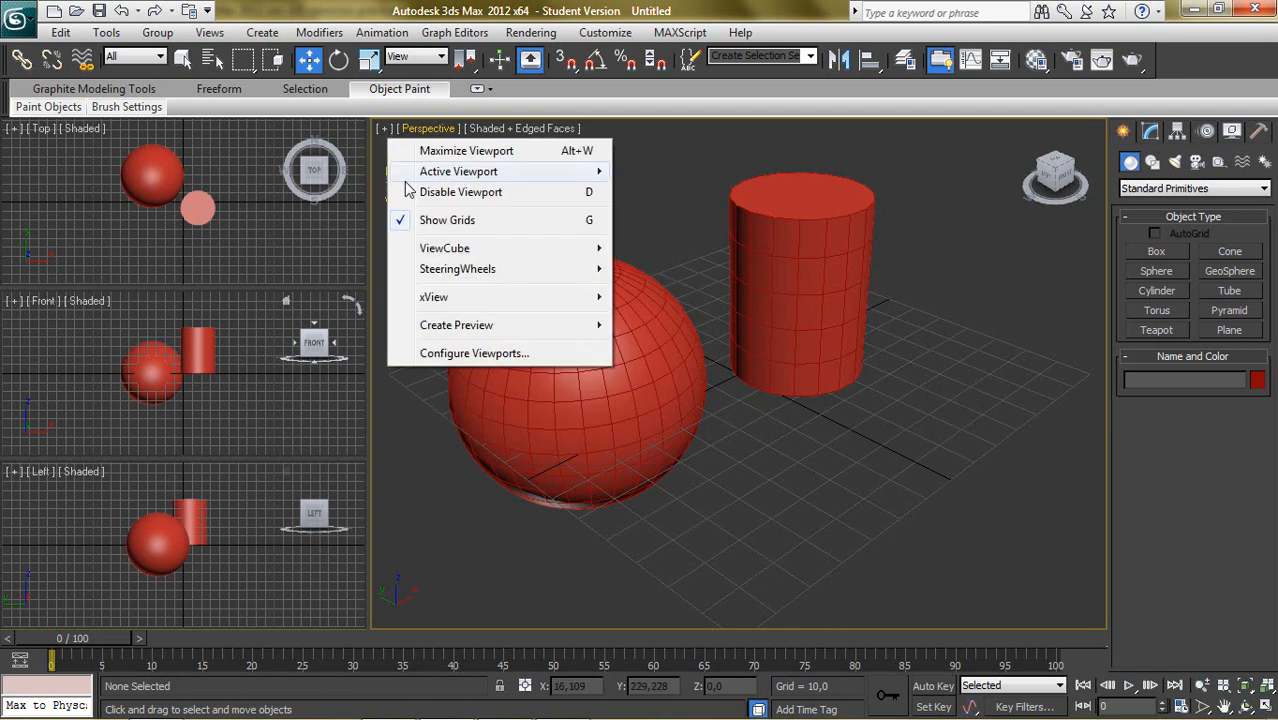
pyautogui.moveTo(502, 272)
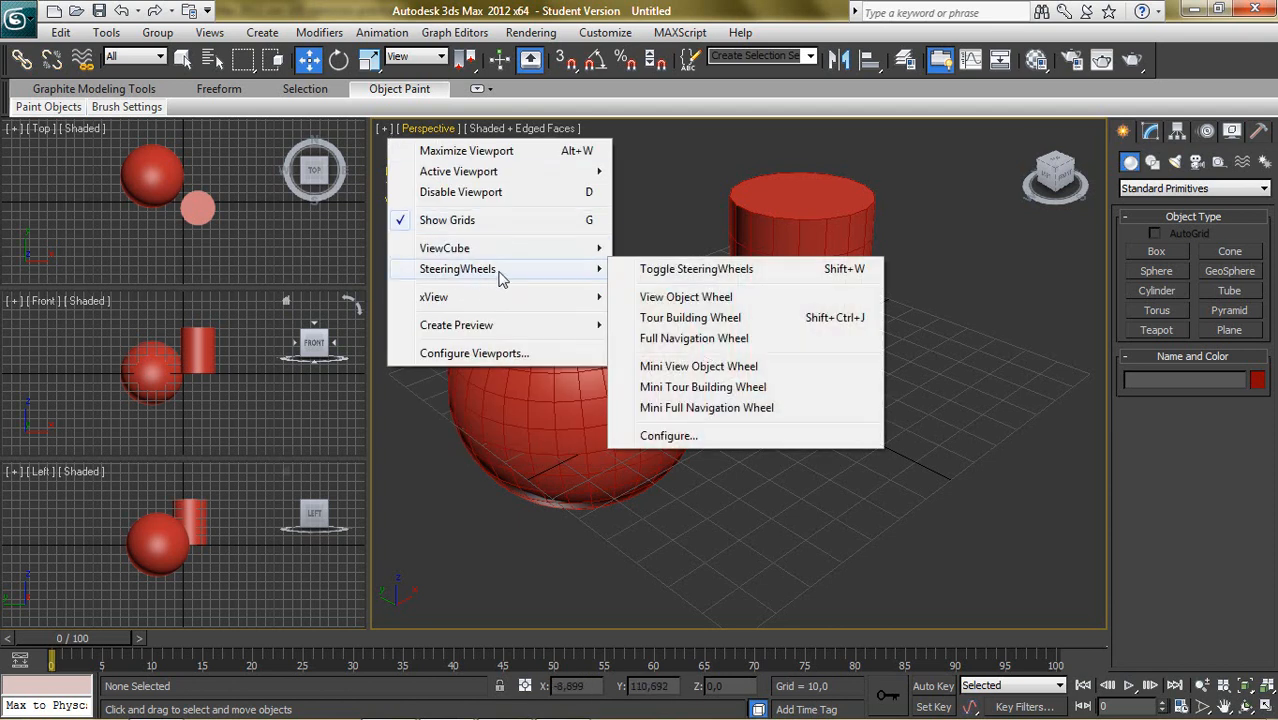
pyautogui.click(715, 272)
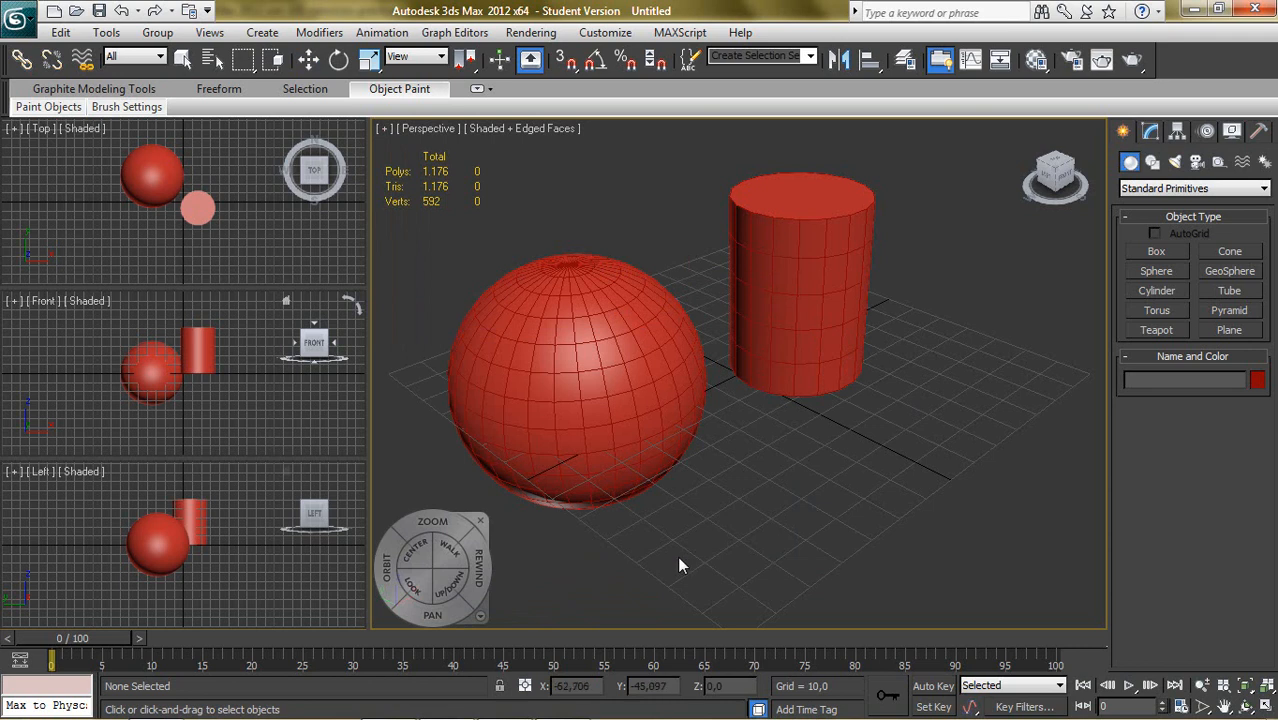
# - Reopen the viewport configuration to check its SteeringWheels options and close the dialog
pyautogui.click(388, 130)
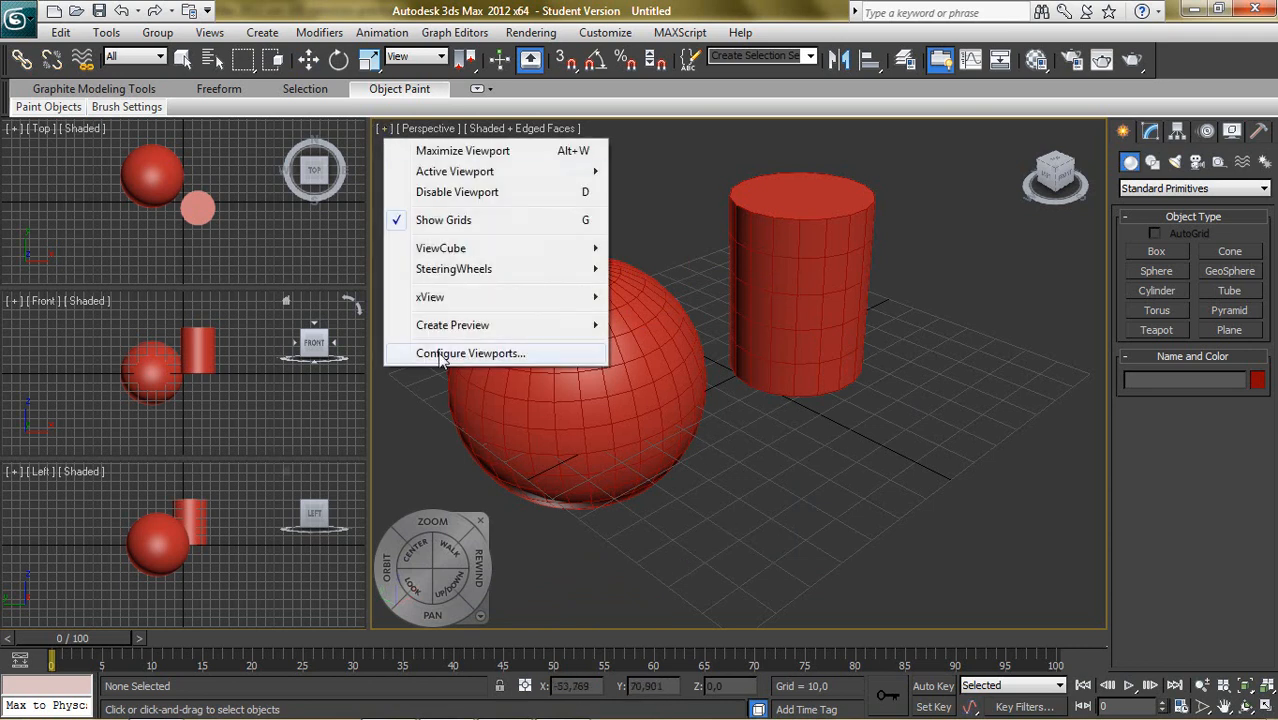
pyautogui.click(438, 352)
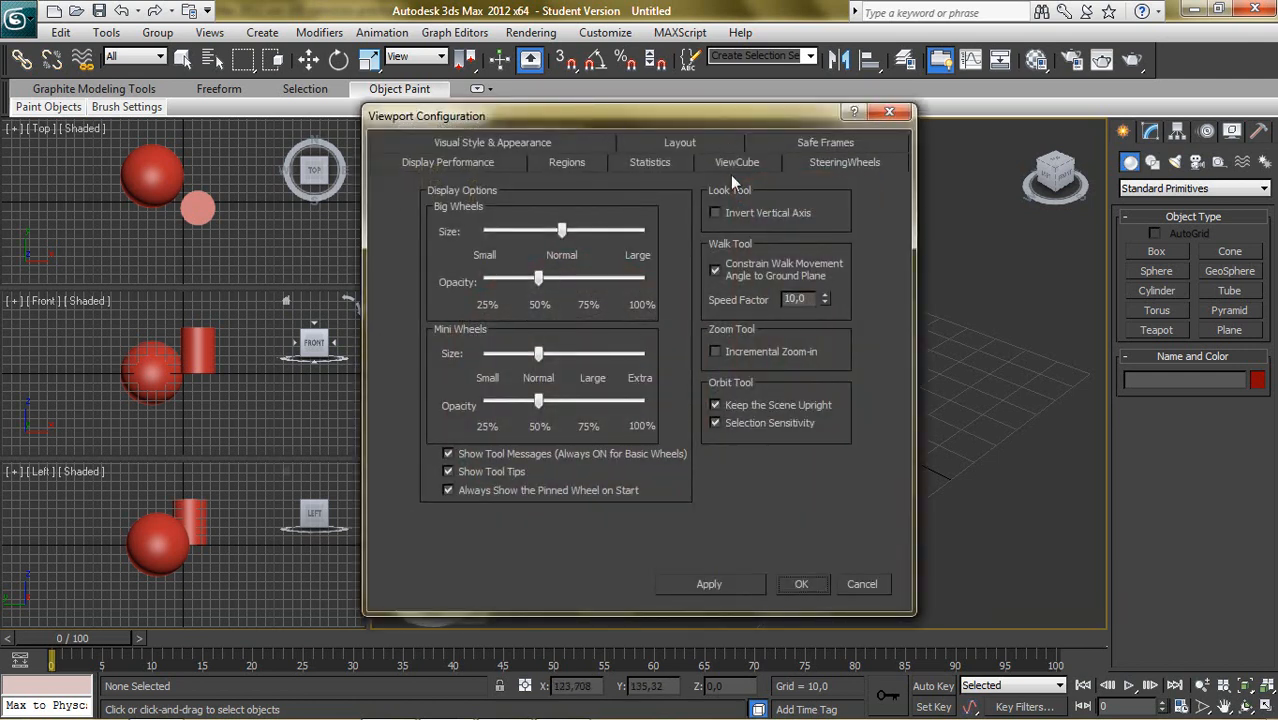
pyautogui.click(889, 111)
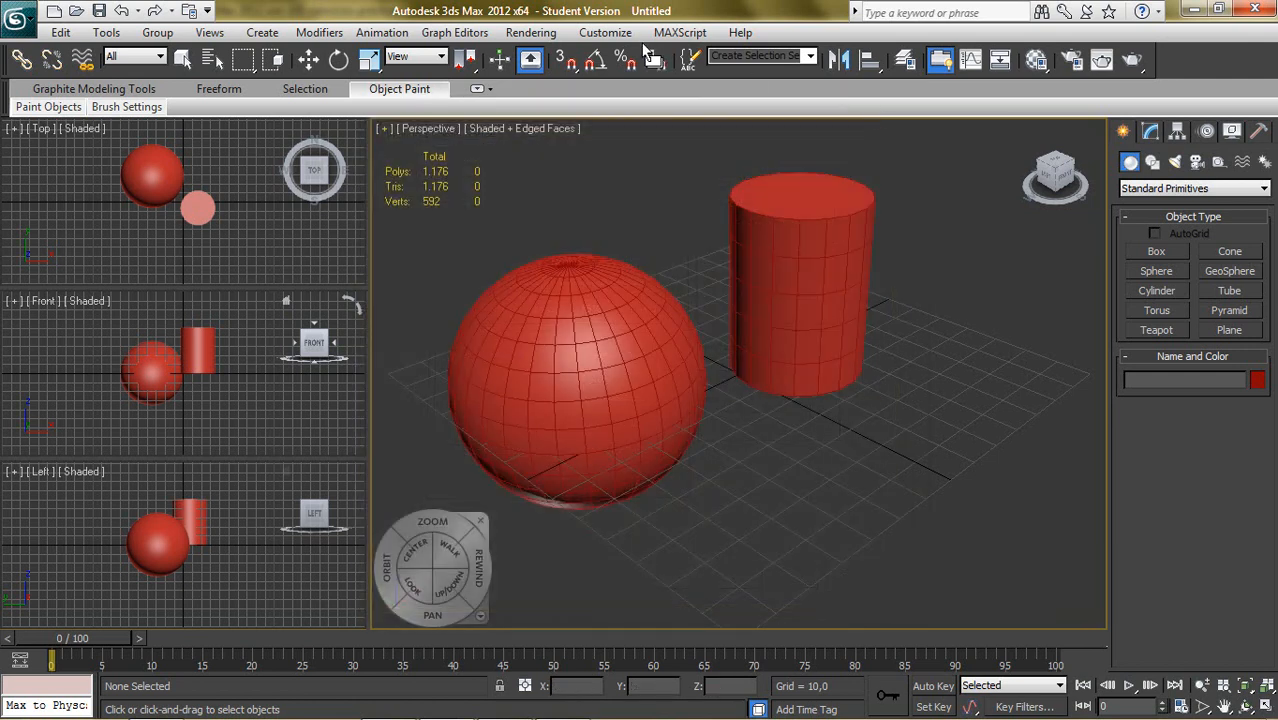
# - Review the Viewports settings in the program preferences, moving the dialog aside, and close it
pyautogui.click(622, 36)
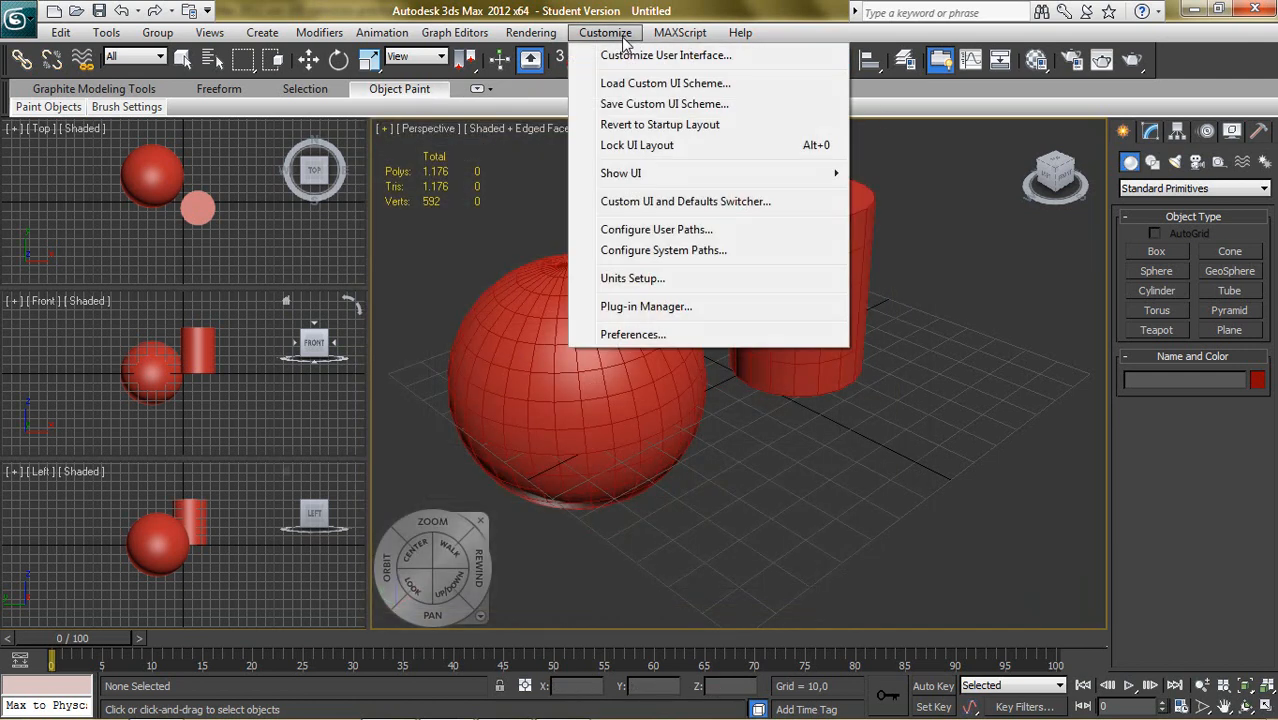
pyautogui.click(639, 333)
pyautogui.click(521, 162)
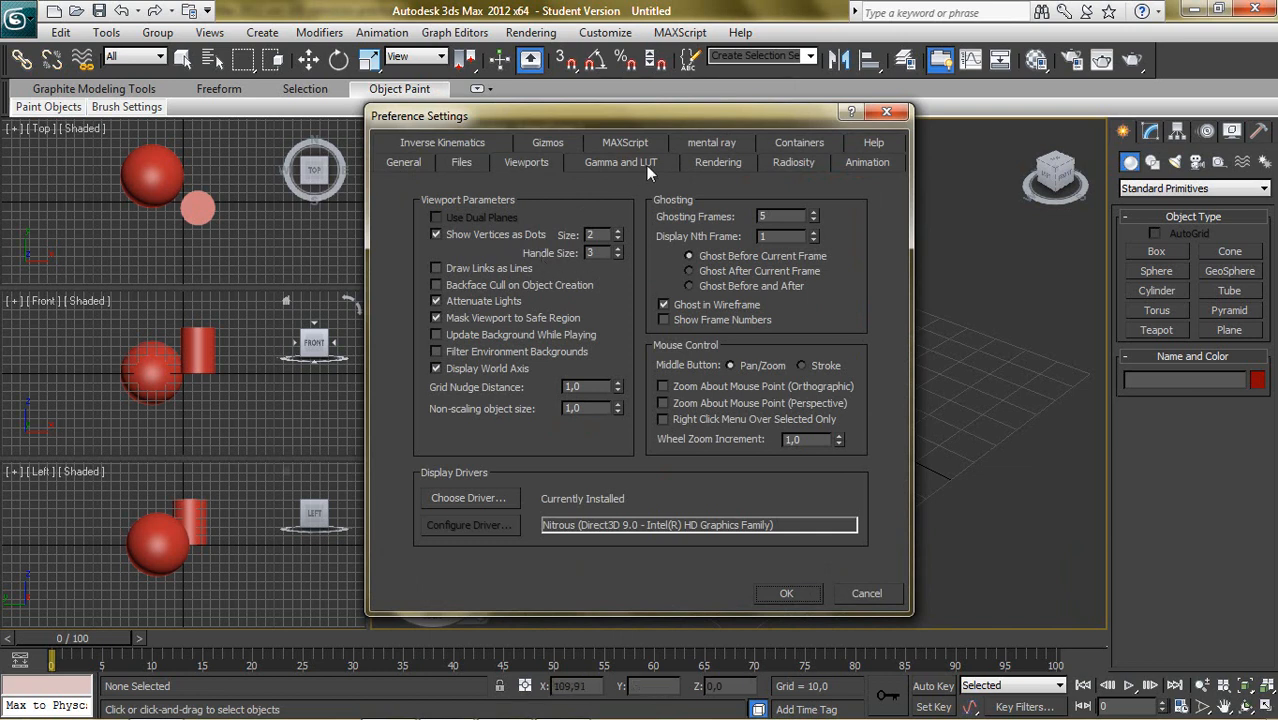
pyautogui.moveTo(677, 115); pyautogui.dragTo(494, 125)
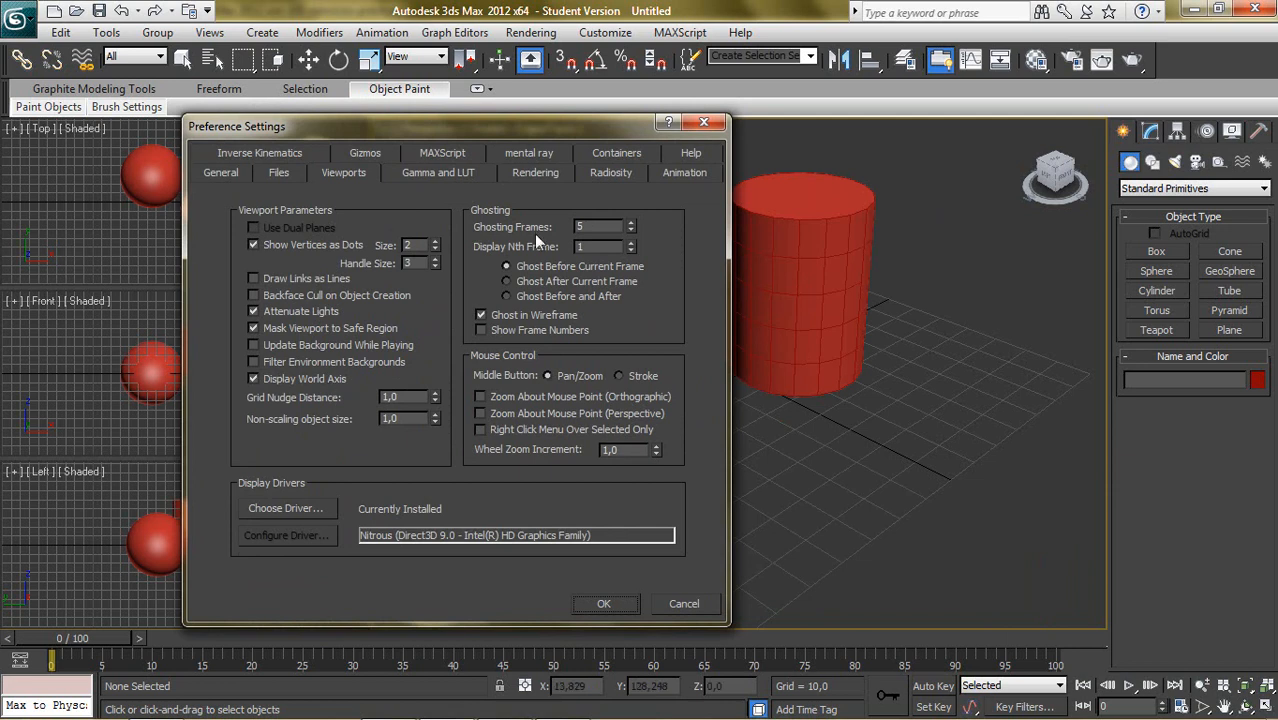
pyautogui.click(704, 121)
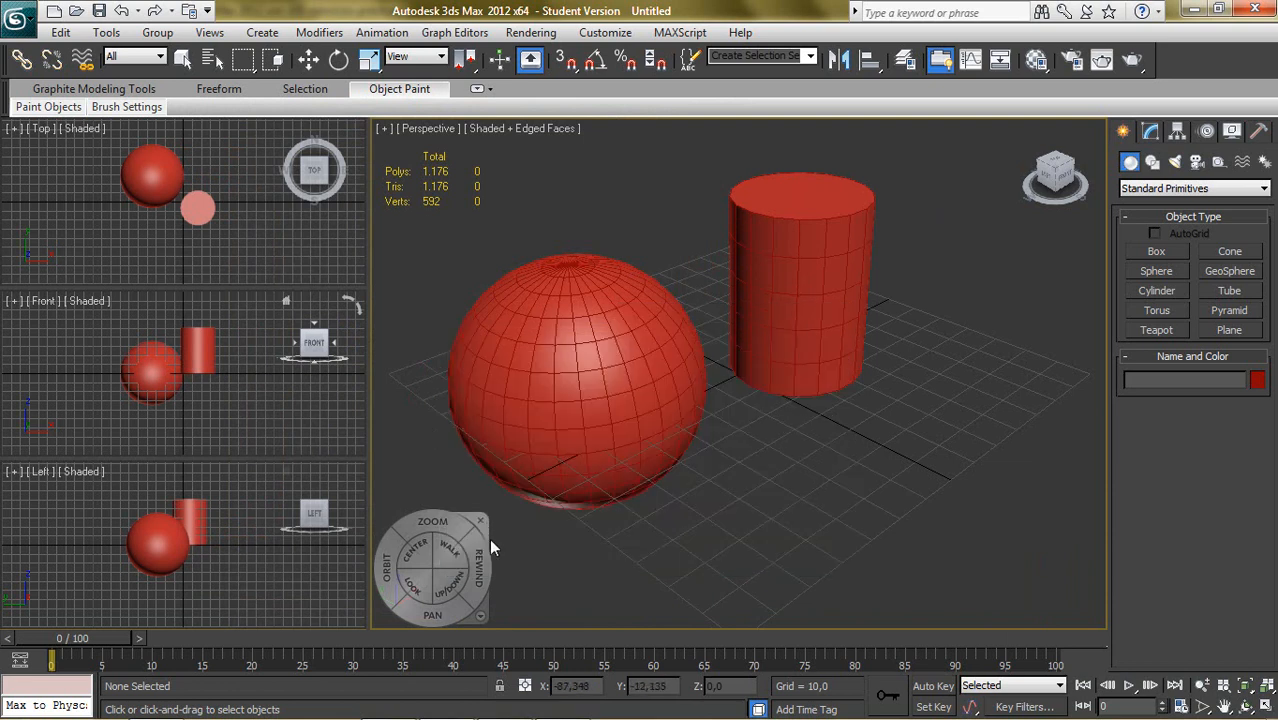
# - Close the navigation wheel in the Perspective view, toggle it on again and hide it, returning to the Move tool
pyautogui.click(483, 521)
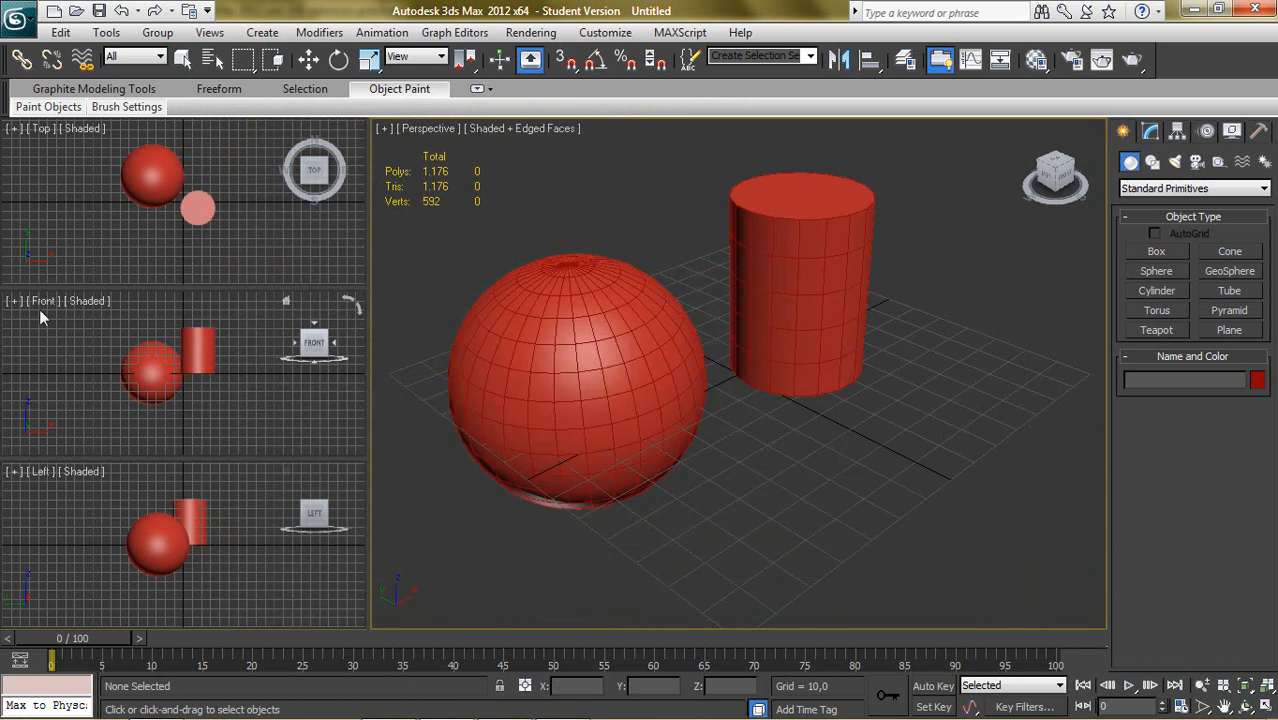
pyautogui.hotkey('shift', 'w')
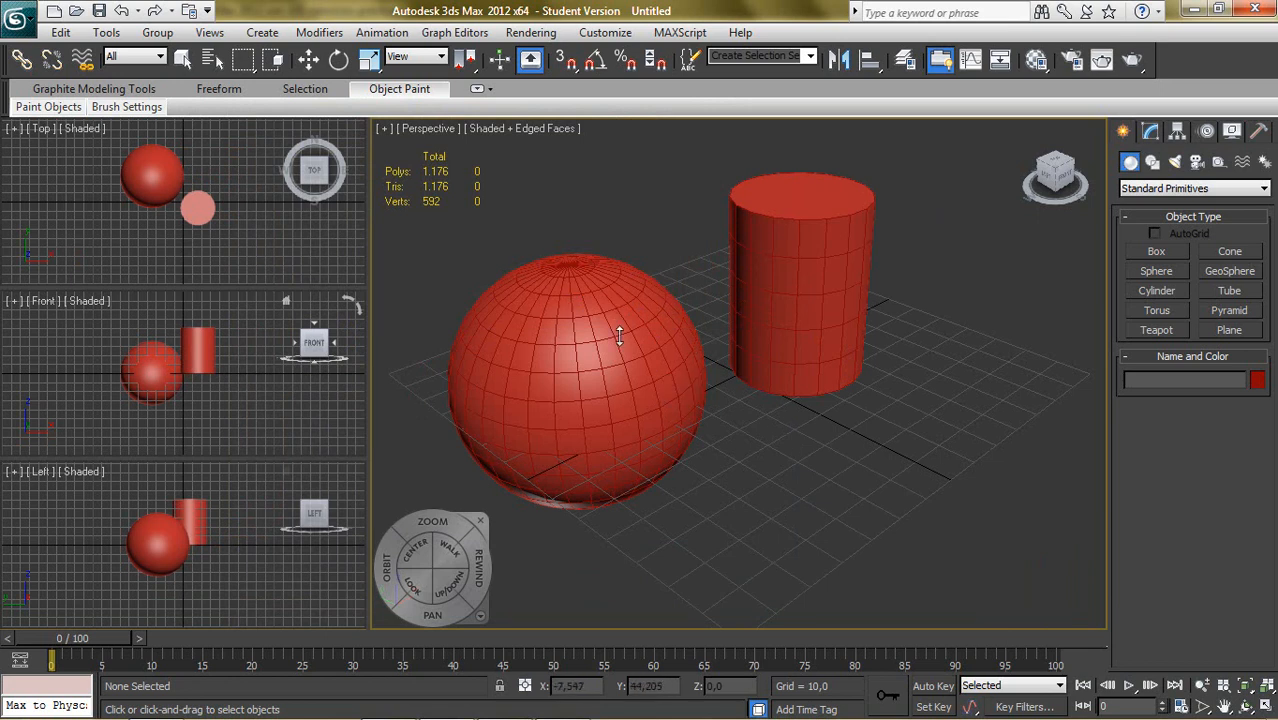
pyautogui.press('w')
# - Convert the sphere to an Editable Poly and enter its Vertex sub-object level
pyautogui.click(607, 384)
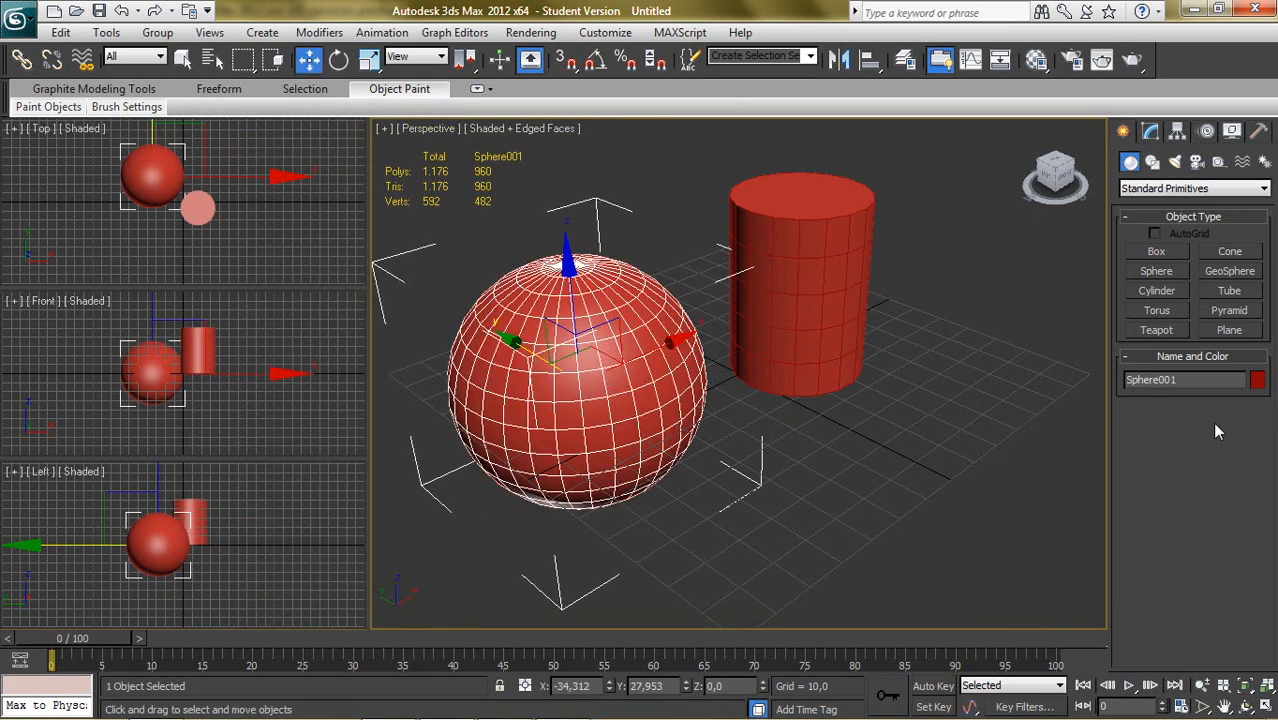
pyautogui.rightClick(617, 384)
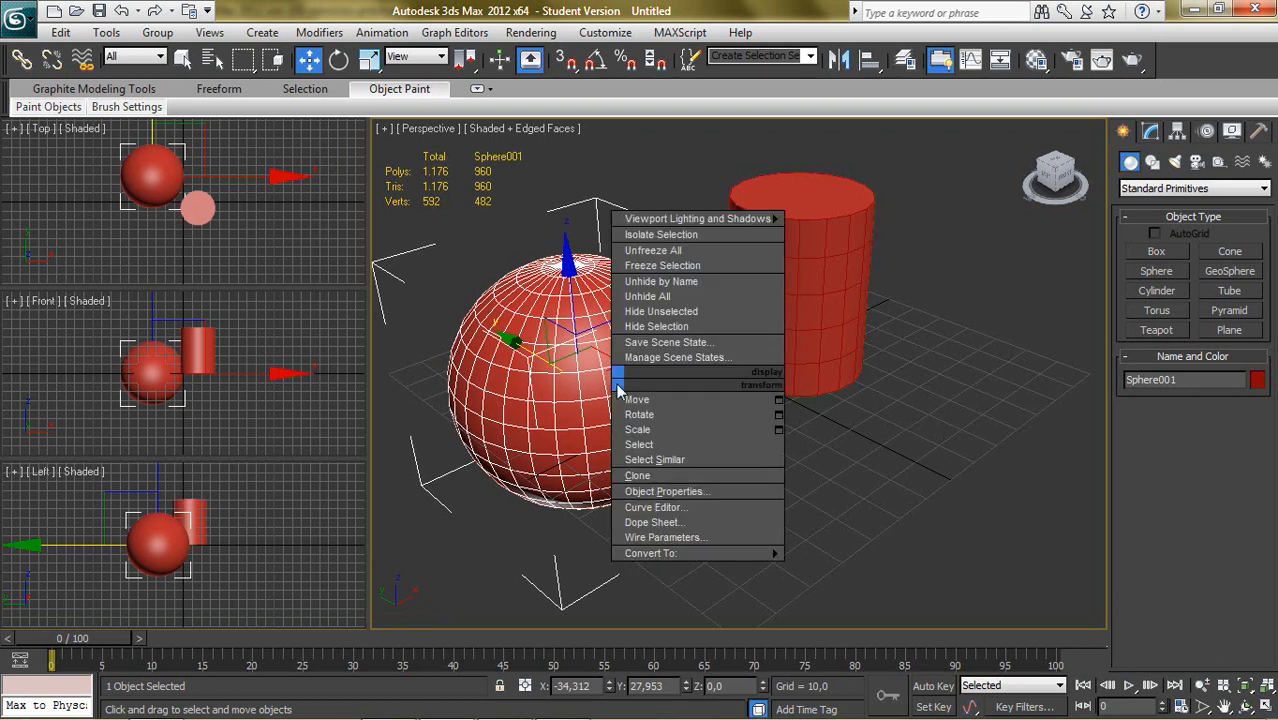
pyautogui.moveTo(700, 555)
pyautogui.click(850, 568)
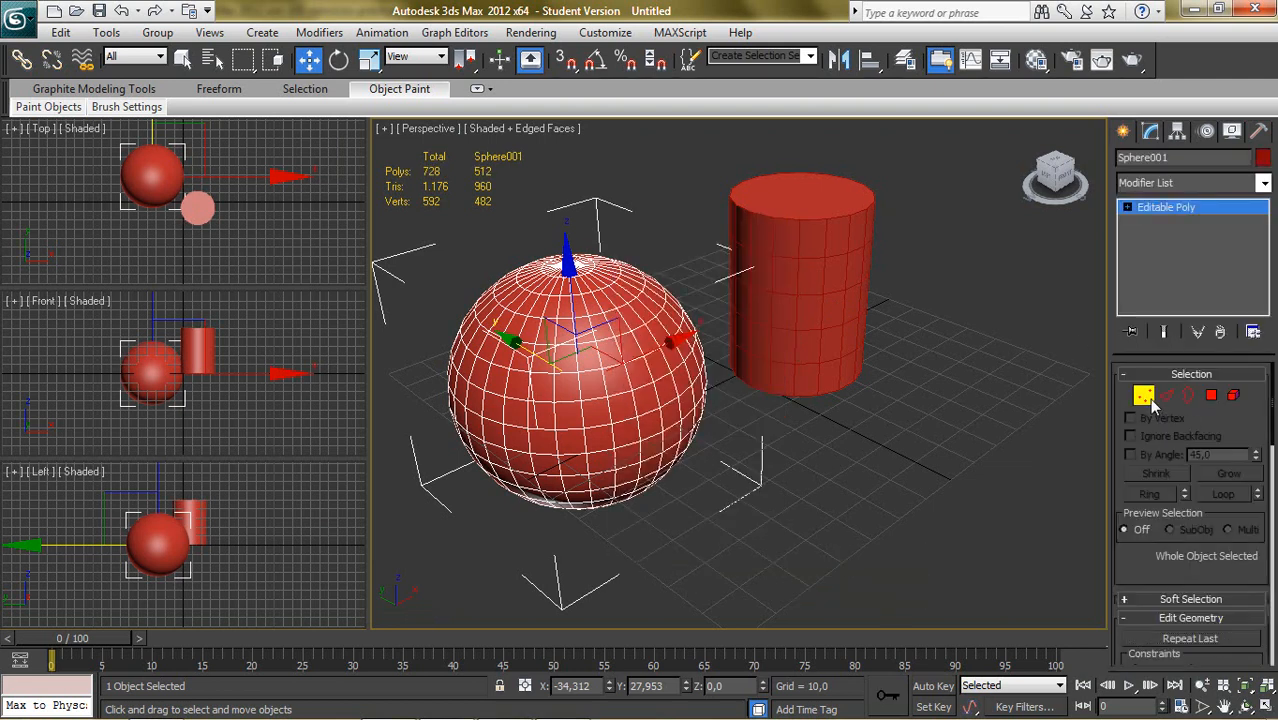
pyautogui.click(1143, 395)
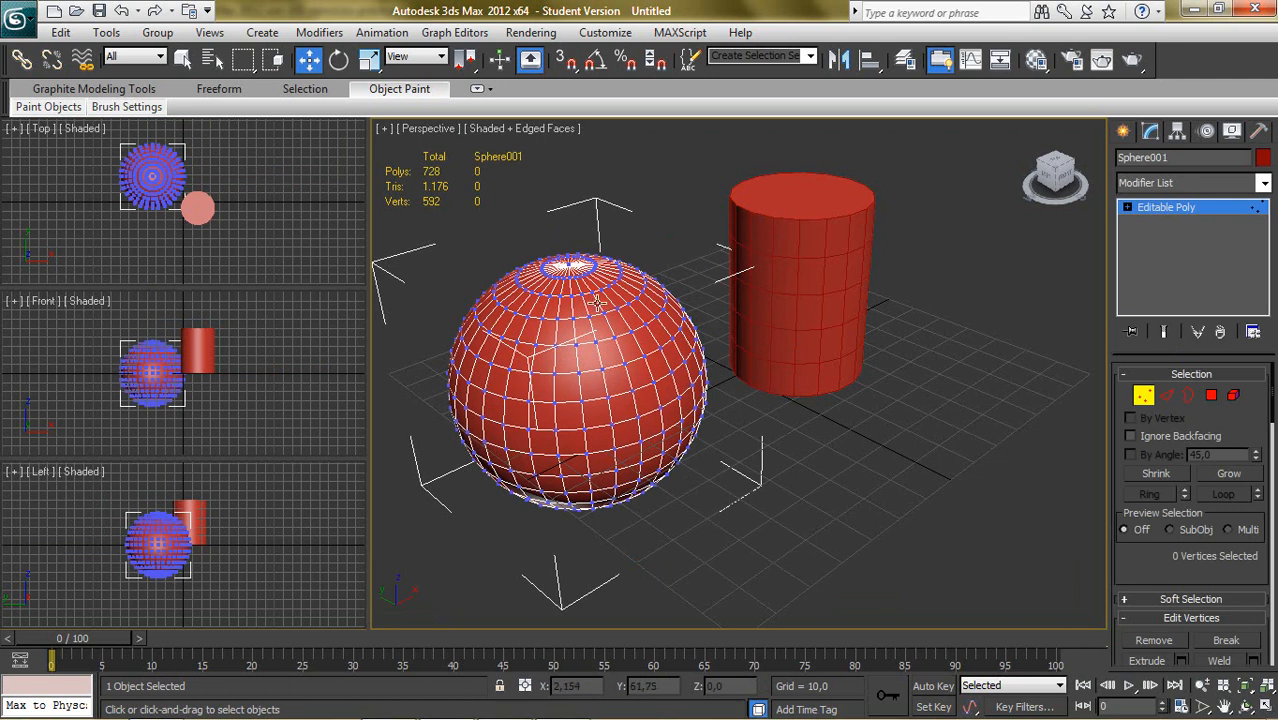
# - Set the vertex dot size to 5 in the Viewports preferences and accept the change
pyautogui.click(605, 32)
pyautogui.click(632, 334)
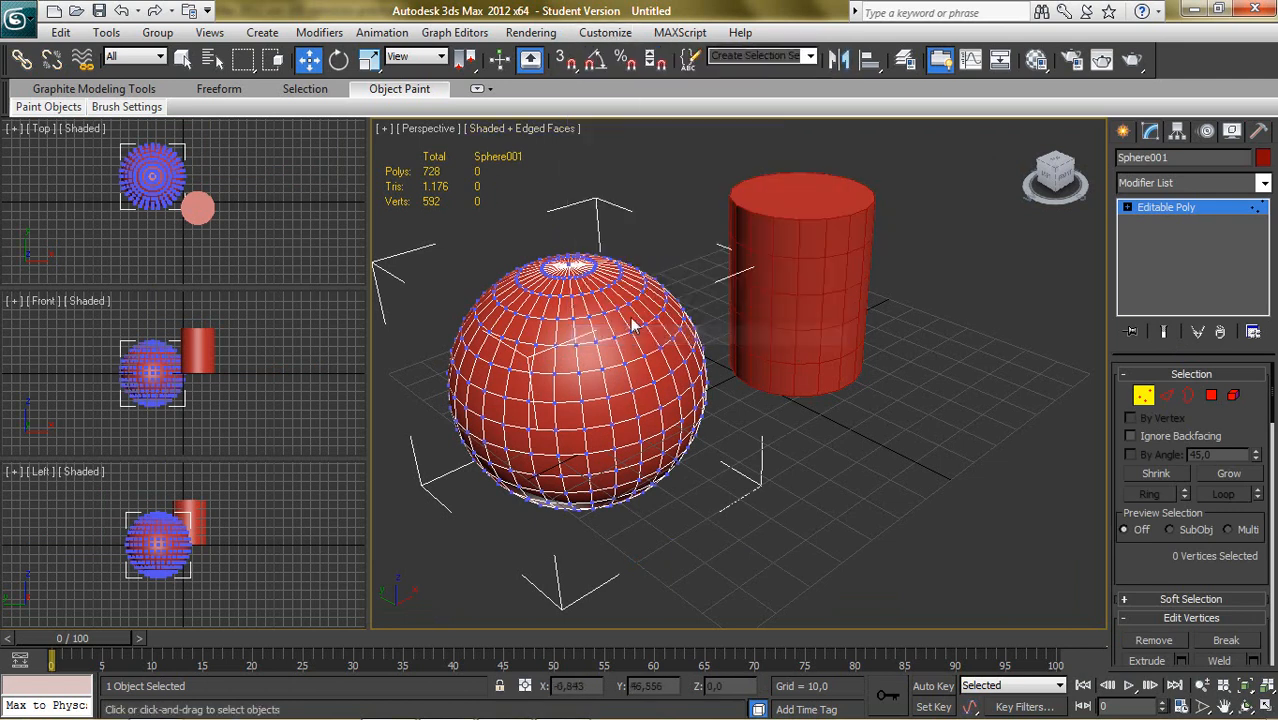
pyautogui.click(540, 165)
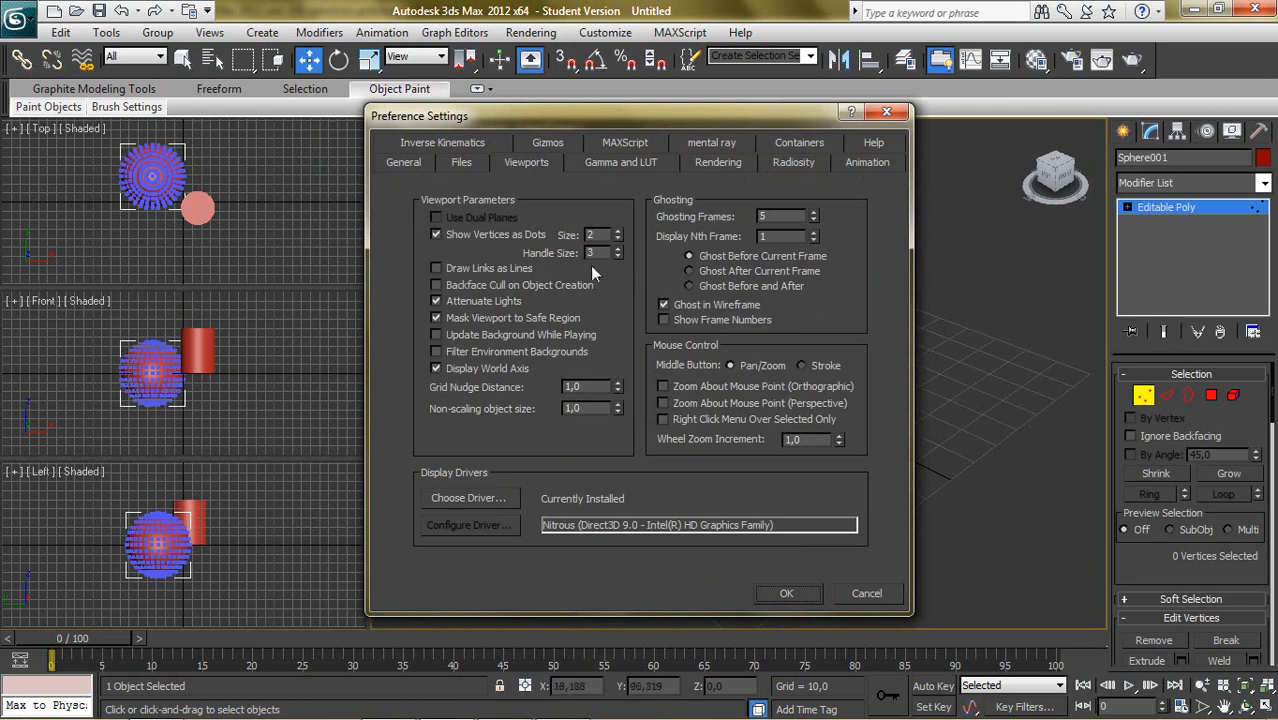
pyautogui.click(617, 231)
pyautogui.click(617, 231)
pyautogui.moveTo(664, 111); pyautogui.dragTo(321, 166)
pyautogui.click(444, 649)
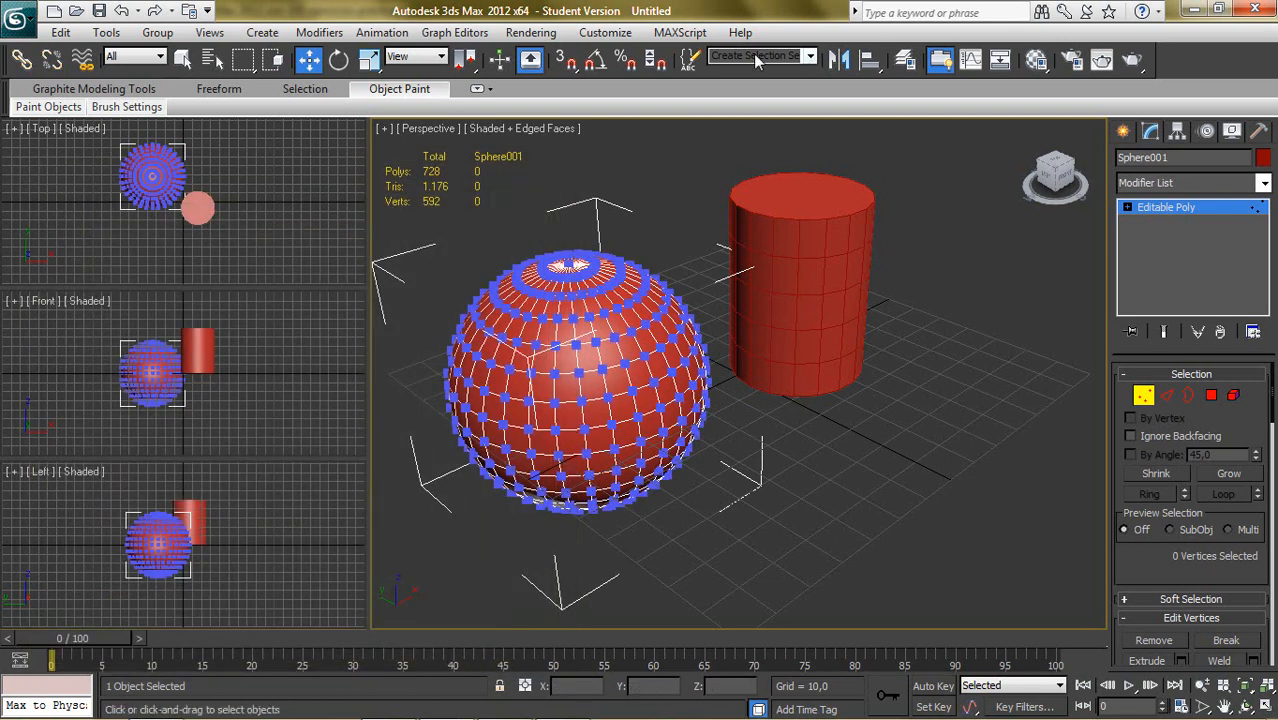
# - Reduce the vertex dot size in the Viewports preferences and accept the change
pyautogui.click(605, 32)
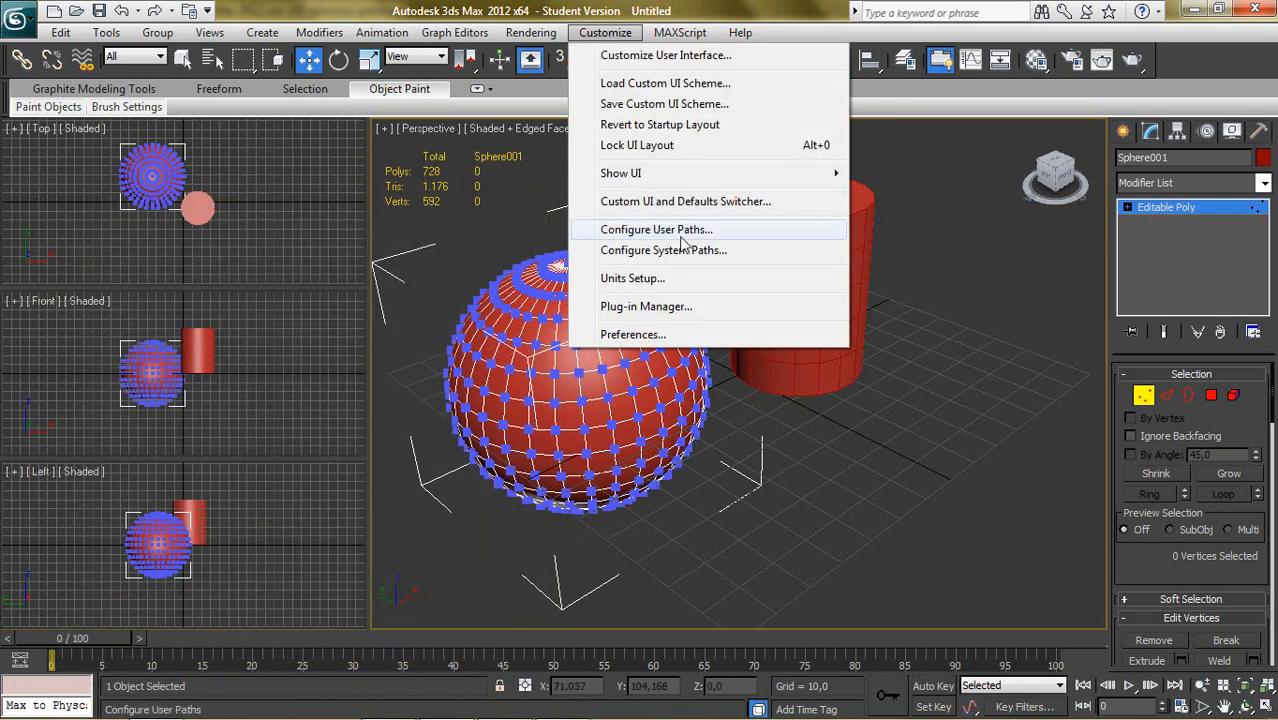
pyautogui.click(640, 334)
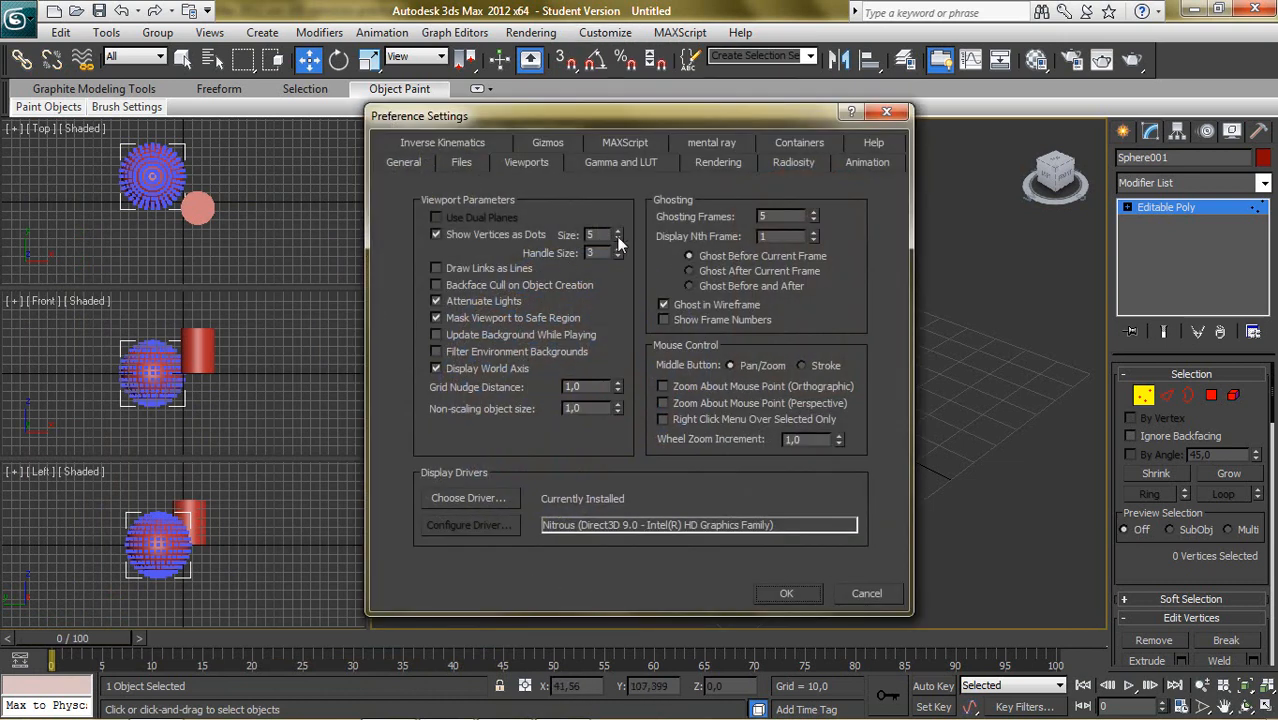
pyautogui.click(618, 239)
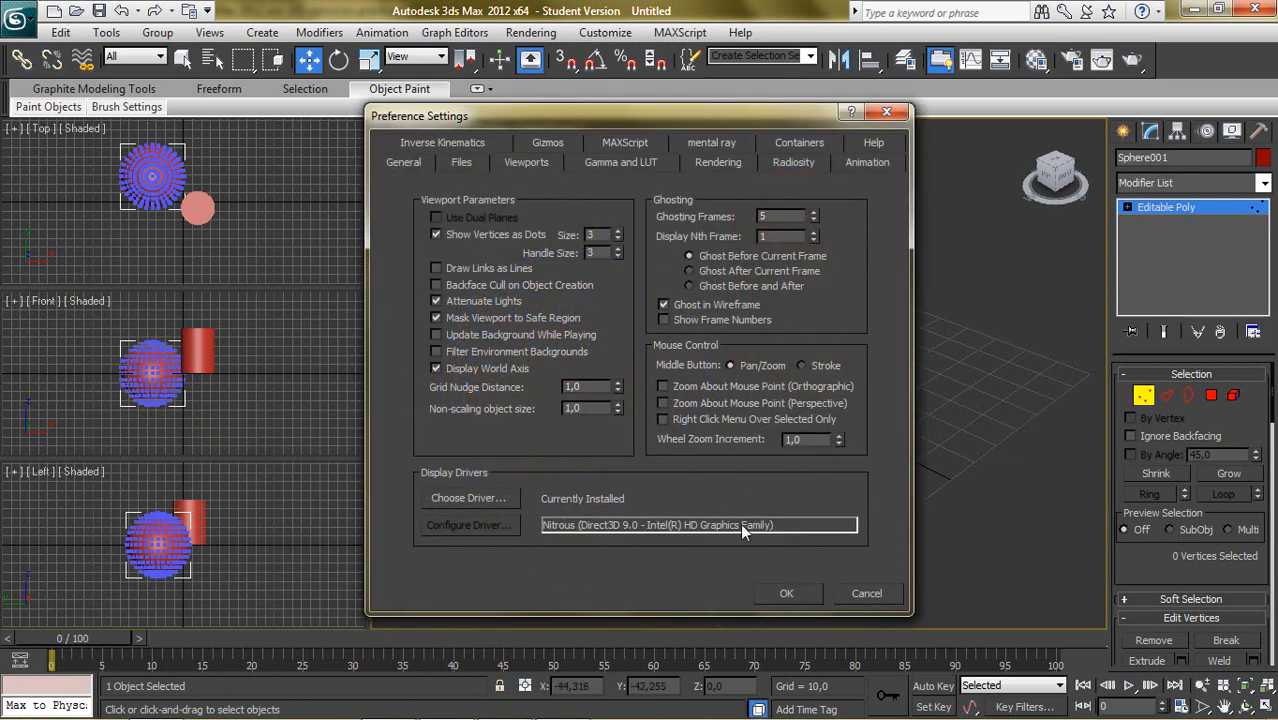
pyautogui.click(787, 594)
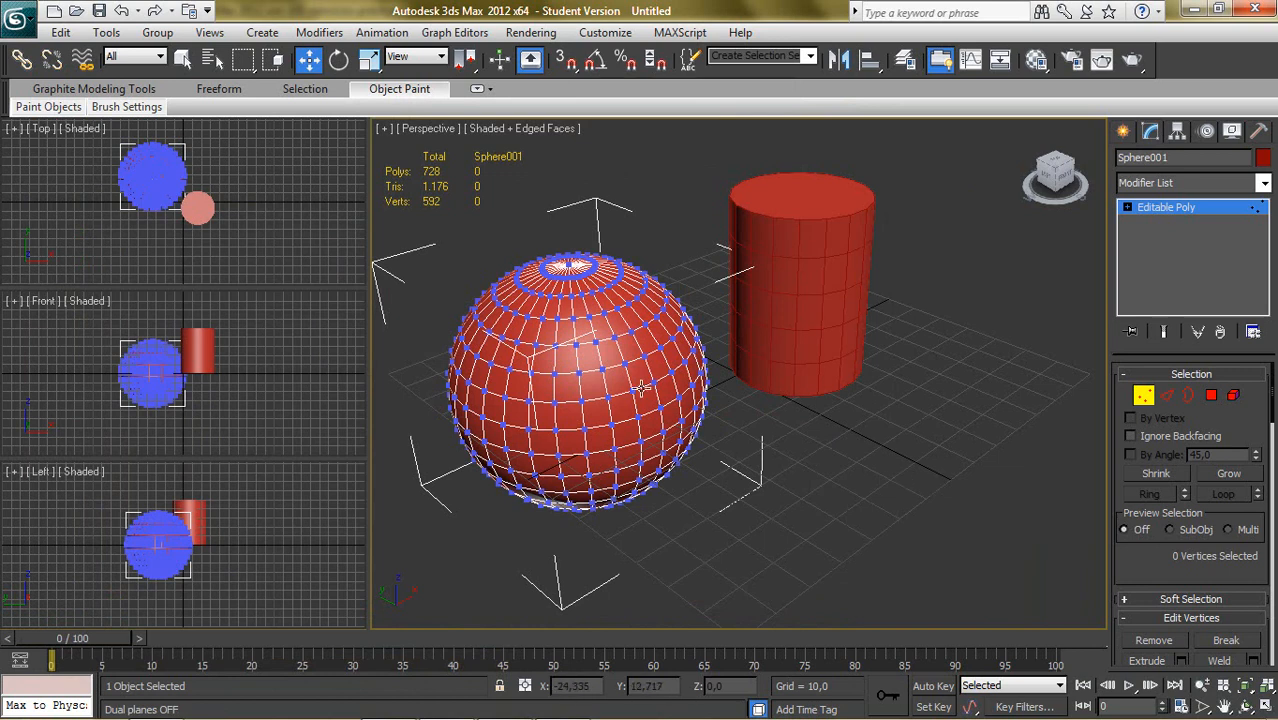